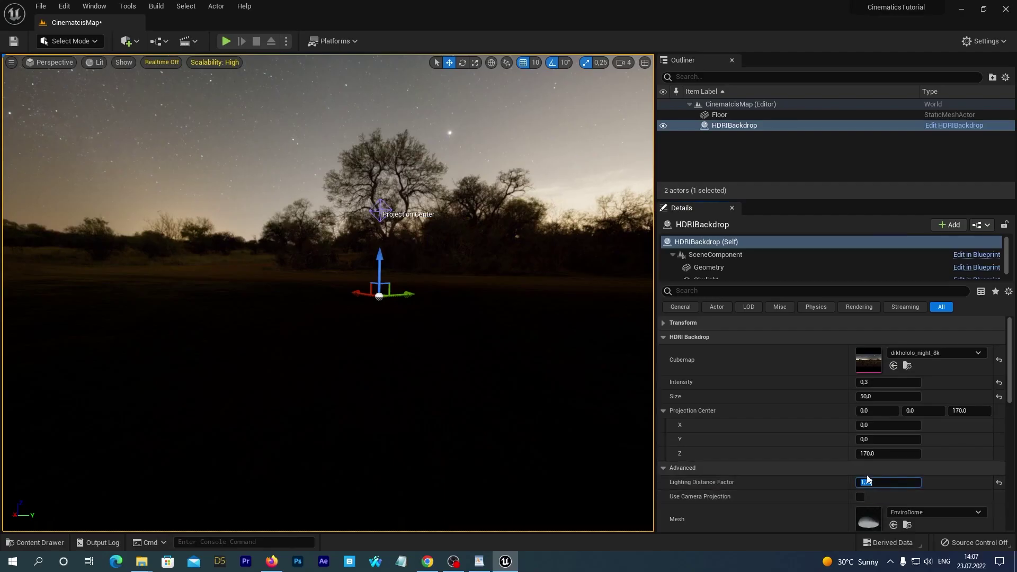
Set the HDRI backdrop's Lighting Distance Factor to 1,76
key(Return)
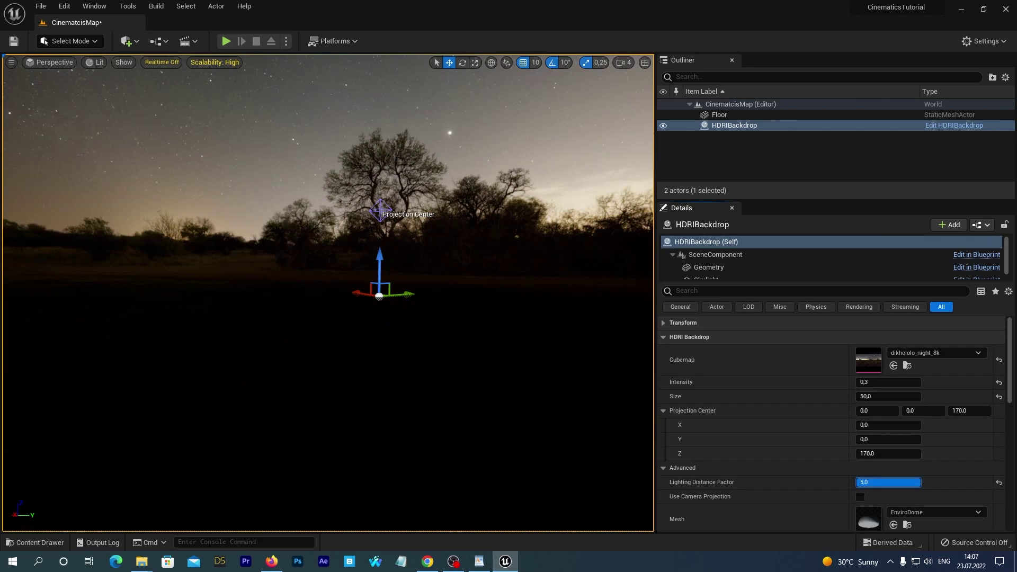
drag(874, 482, 874, 468)
text(1,76)
key(Return)
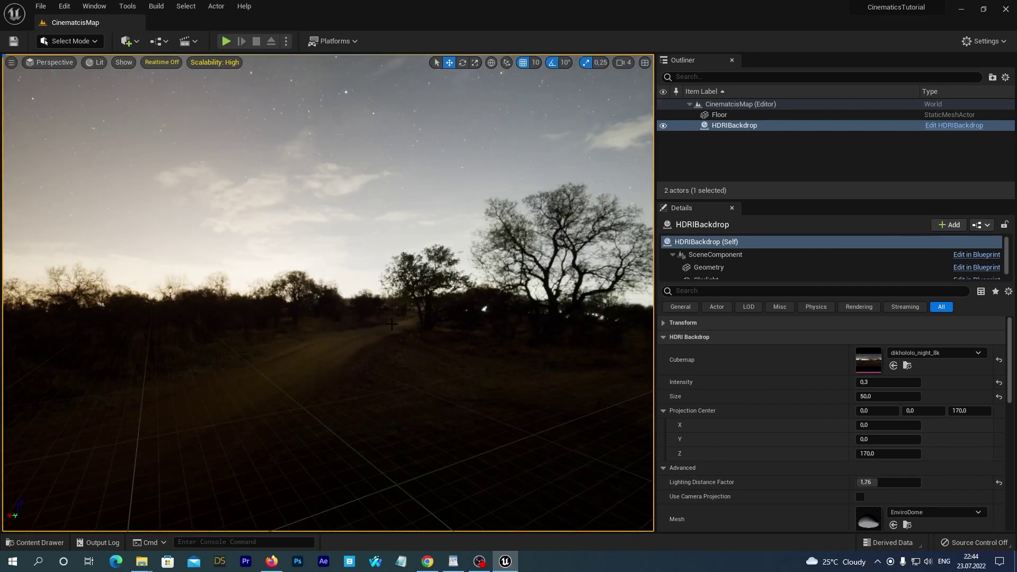
Select the backdrop's root SceneComponent and reset its location to the world origin
scroll(451, 298, down, 10)
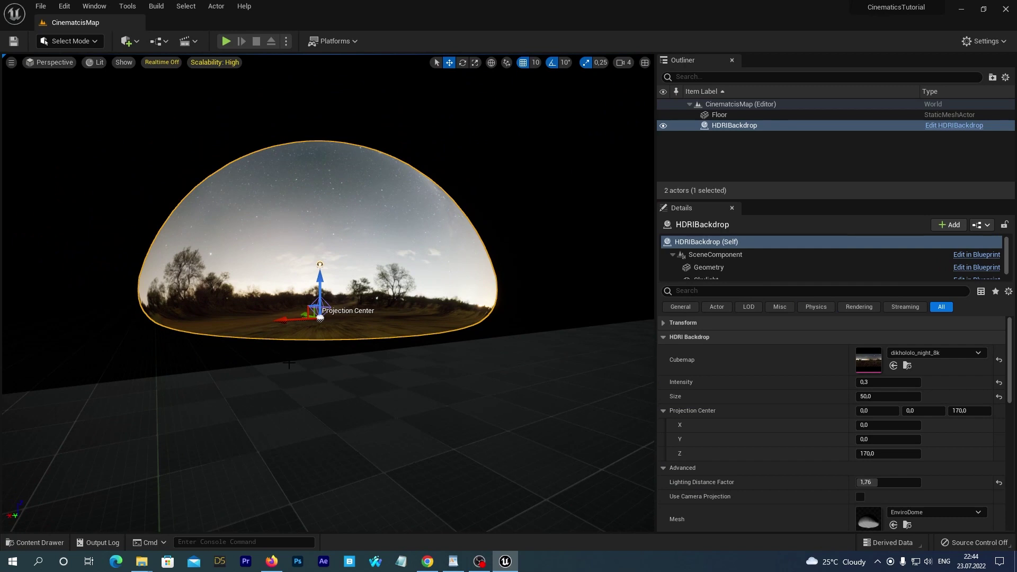
drag(289, 364, 577, 432)
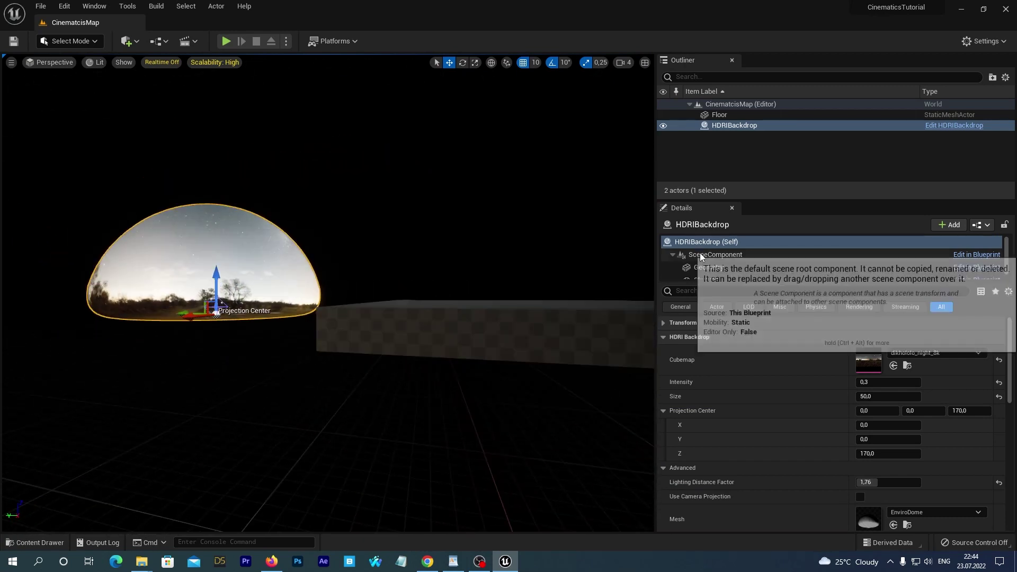
click(715, 254)
click(999, 338)
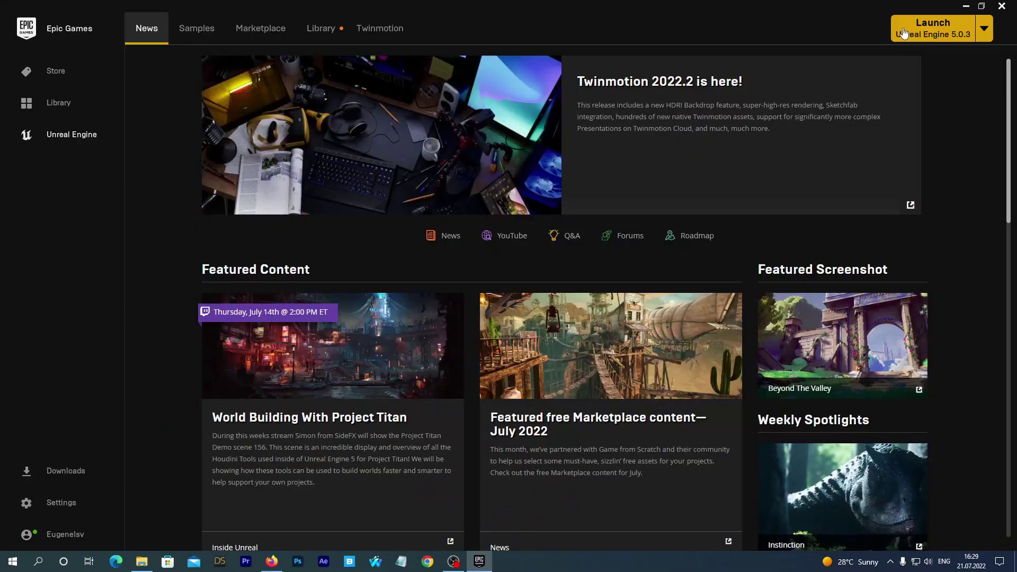
Launch Unreal Engine 5.0.3 from the Epic Games Launcher
click(904, 33)
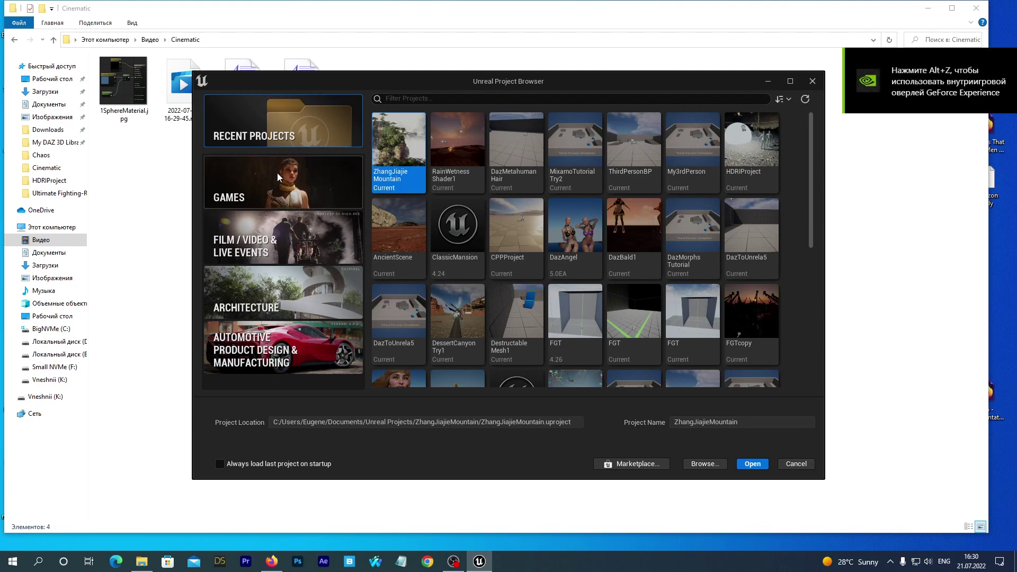
Pick the Games > Third Person template, tick Raytracing, name it CinematicsTutorial and create it
click(278, 175)
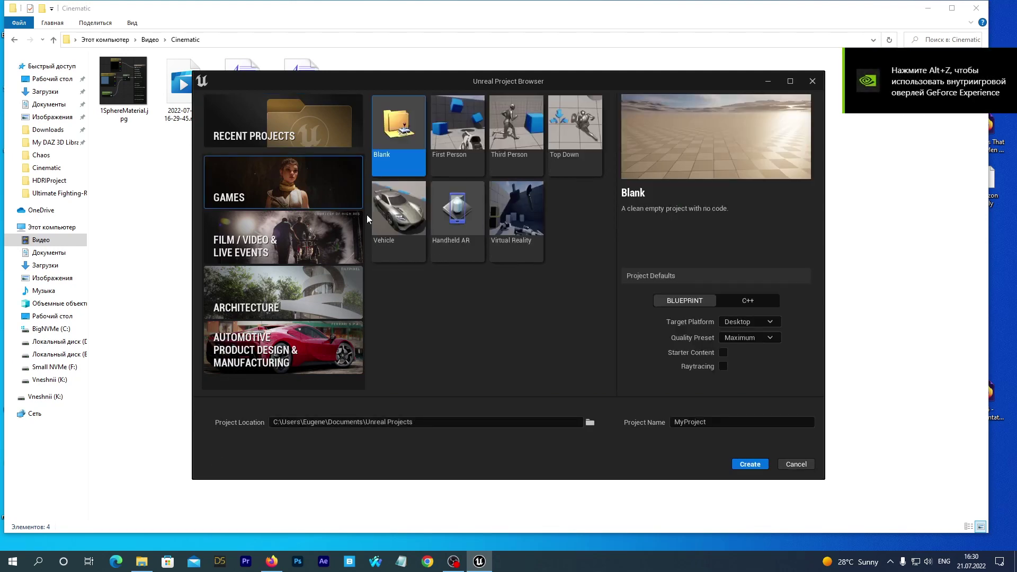
click(526, 125)
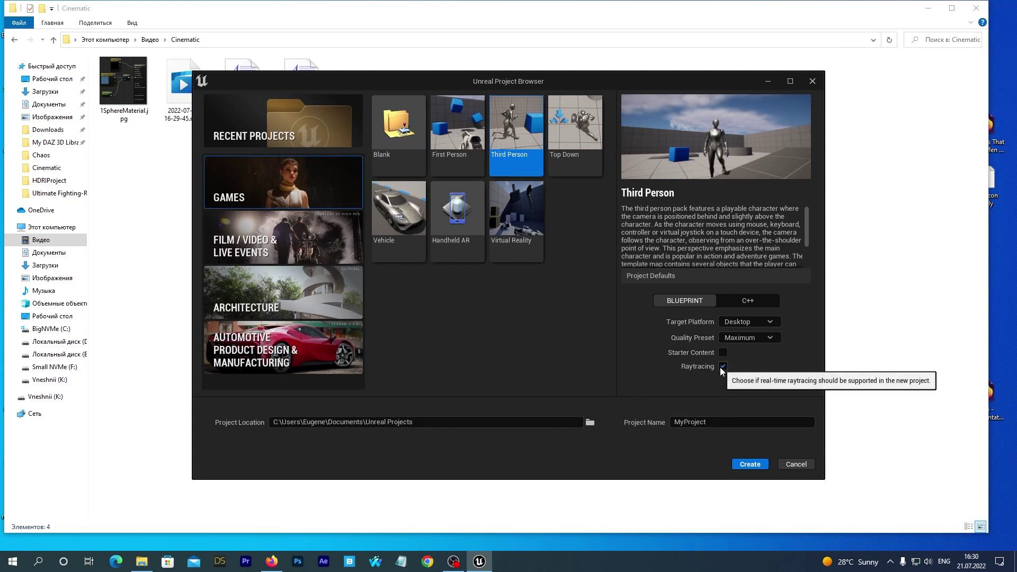
click(722, 366)
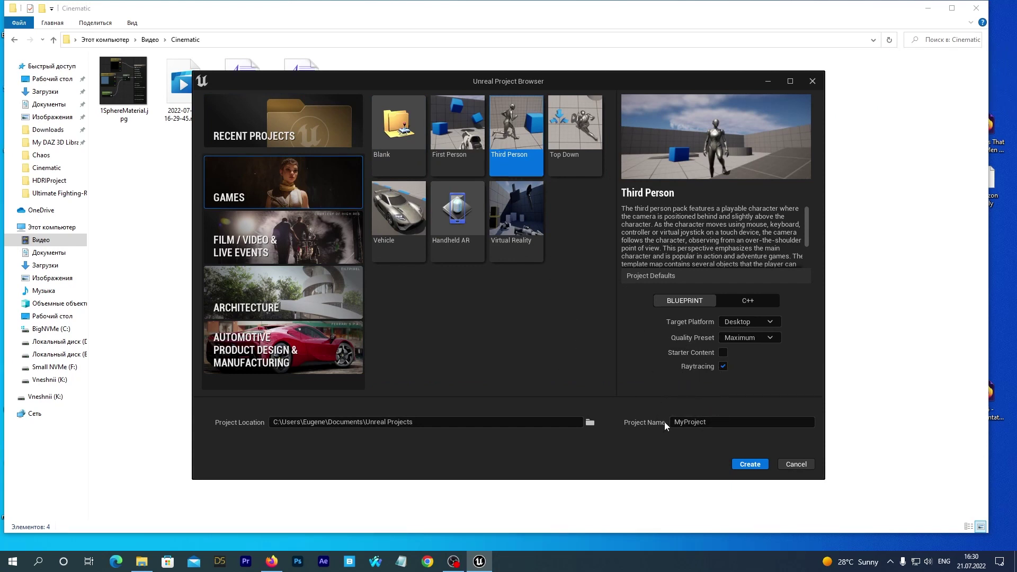
click(711, 423)
text(CinematicsTutorial)
click(742, 465)
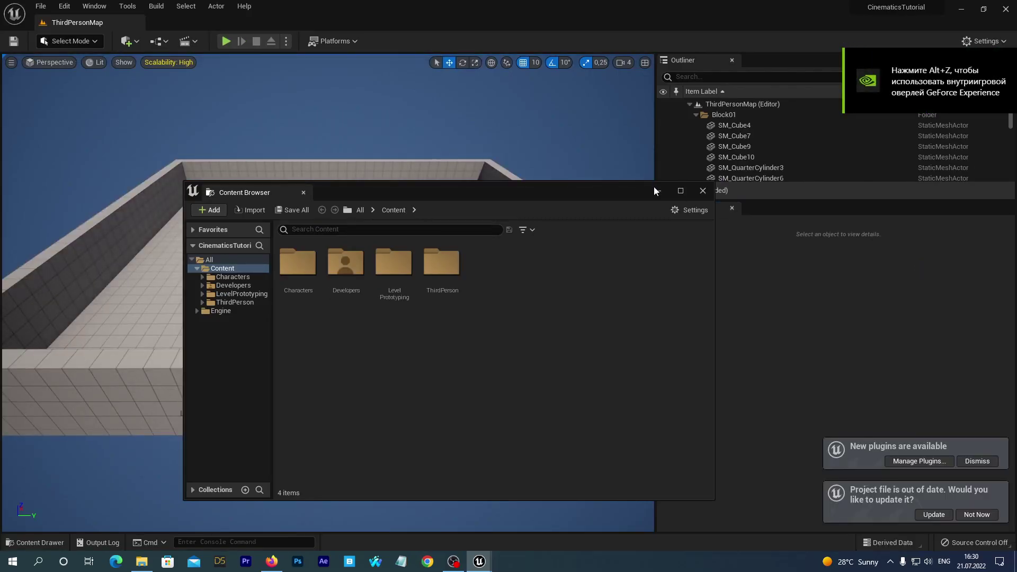
Close the floating asset browser and update the out-of-date project file
click(654, 189)
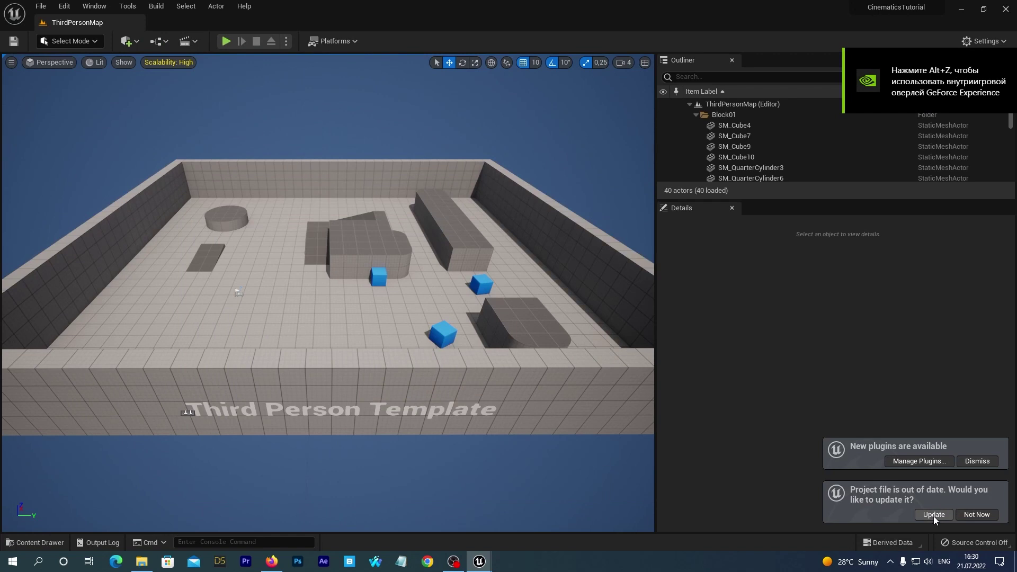
click(933, 516)
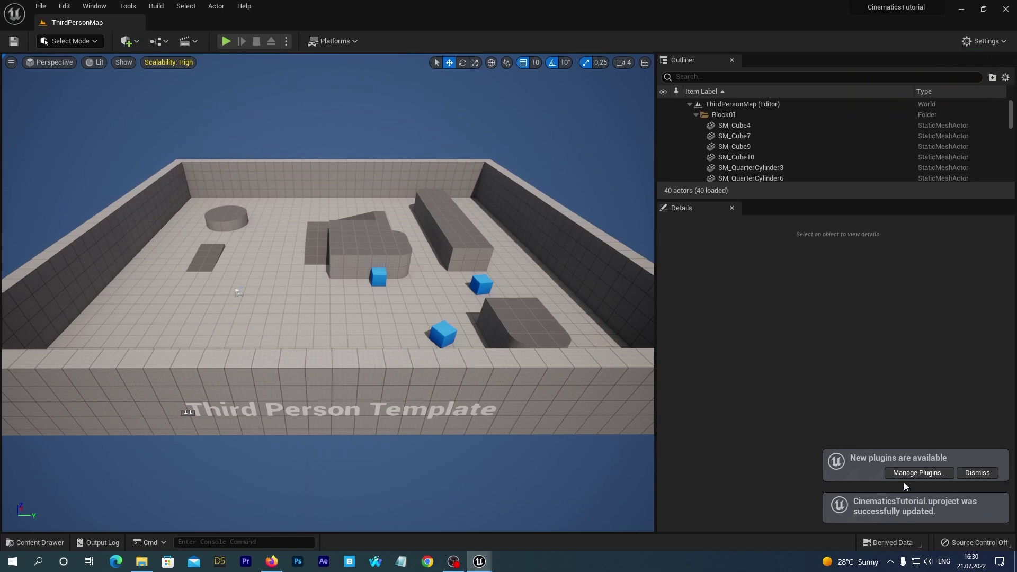
key(ctrl+space)
Start a new level from the File menu and choose the Basic template
click(40, 6)
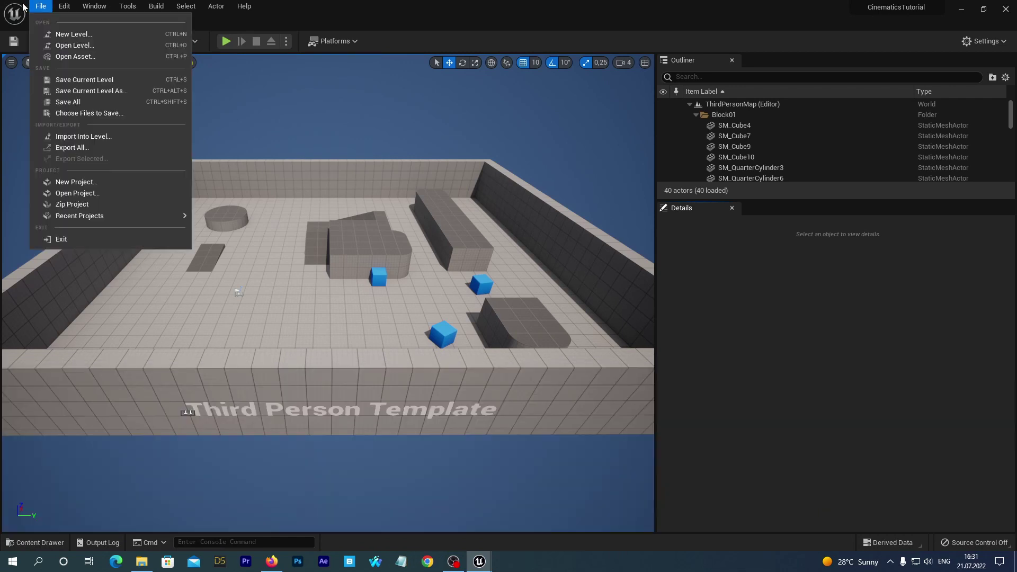
click(72, 34)
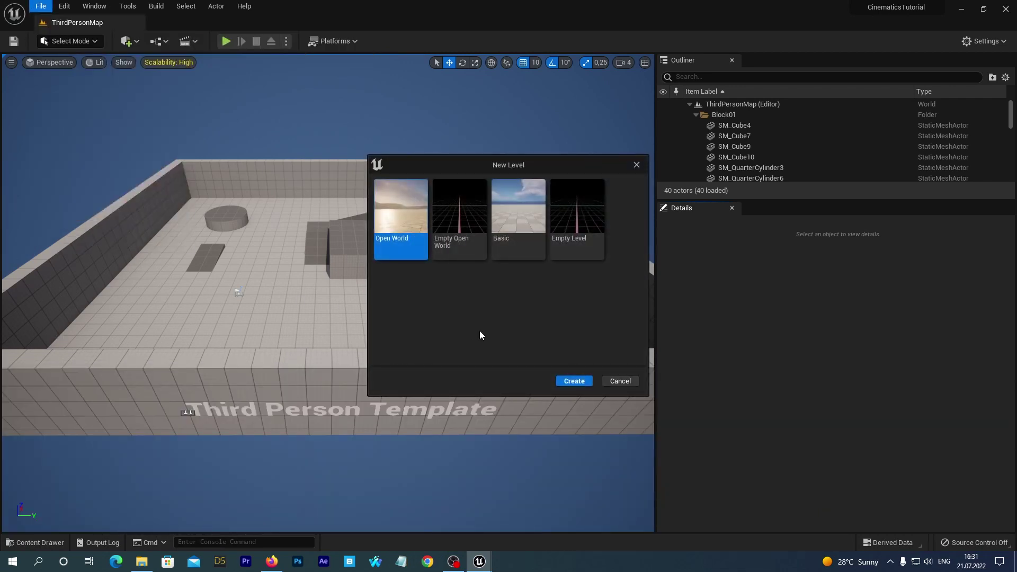
click(516, 209)
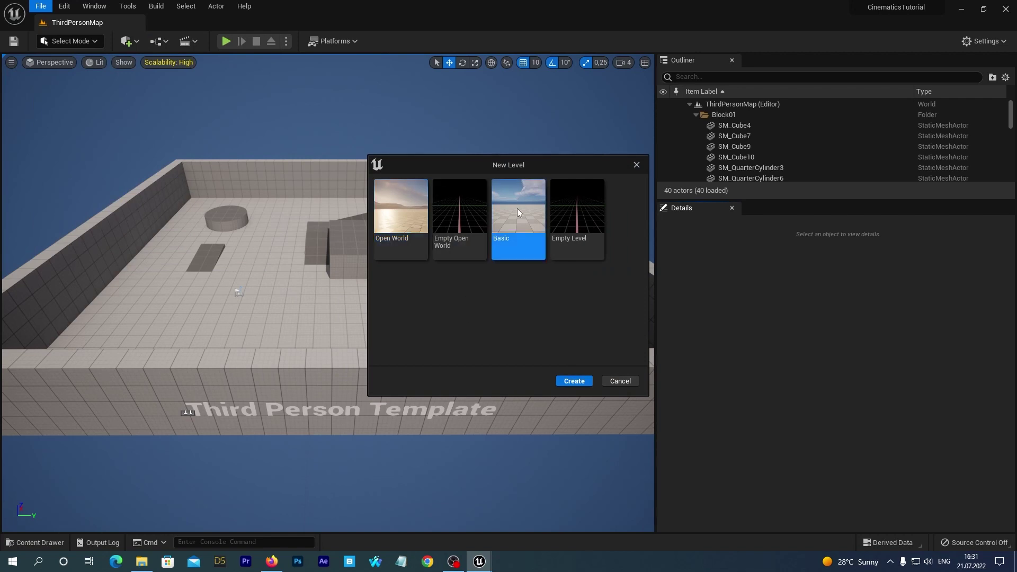
Create the new Basic level and select its Floor
click(571, 381)
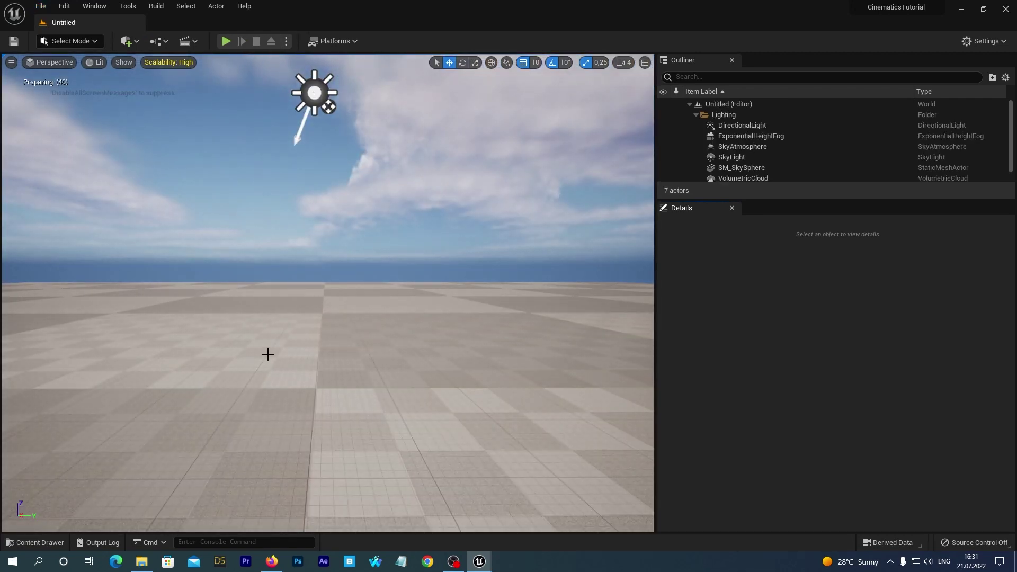
scroll(269, 357, down, 6)
scroll(269, 357, down, 3)
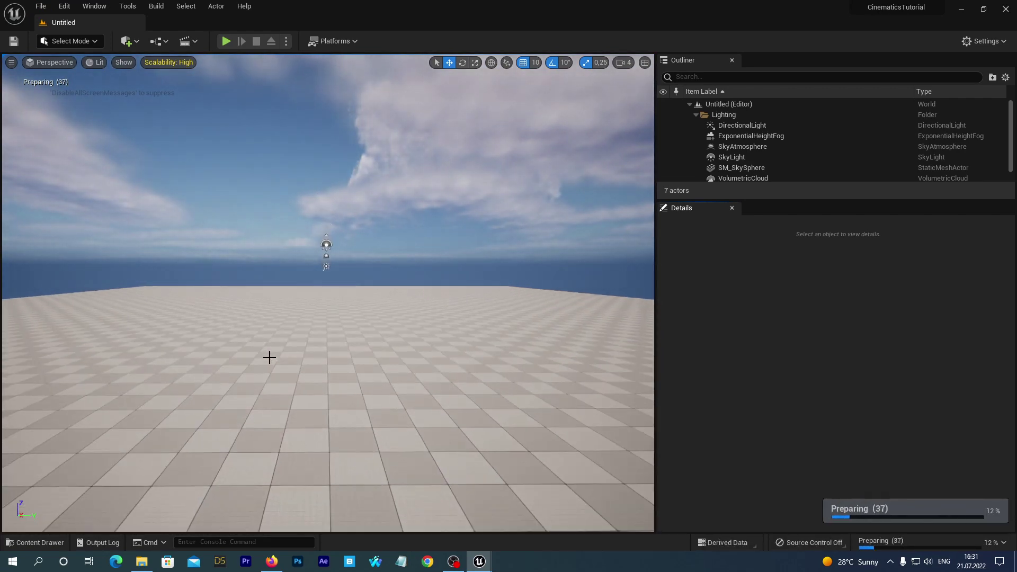
click(272, 331)
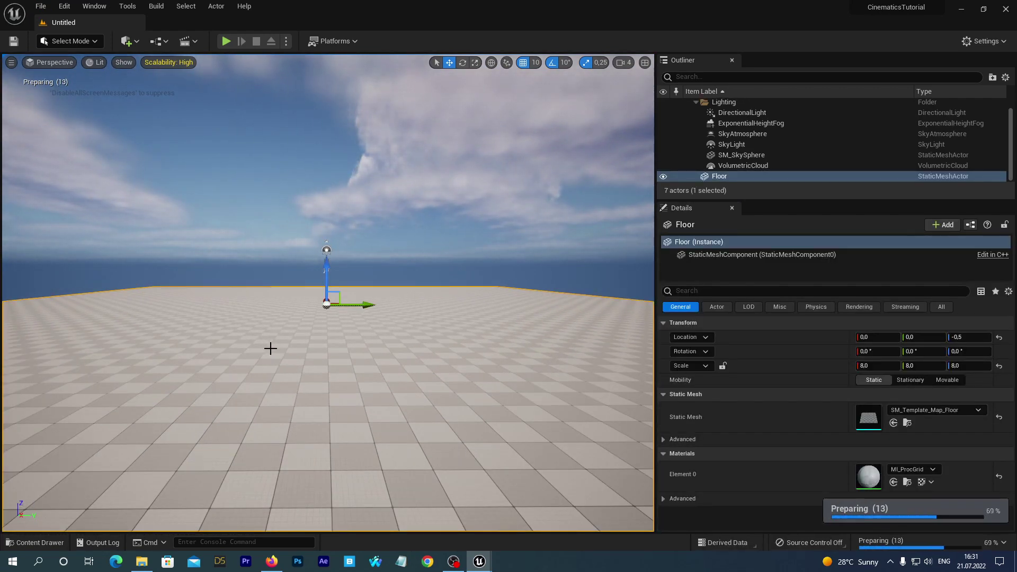
scroll(270, 348, down, 6)
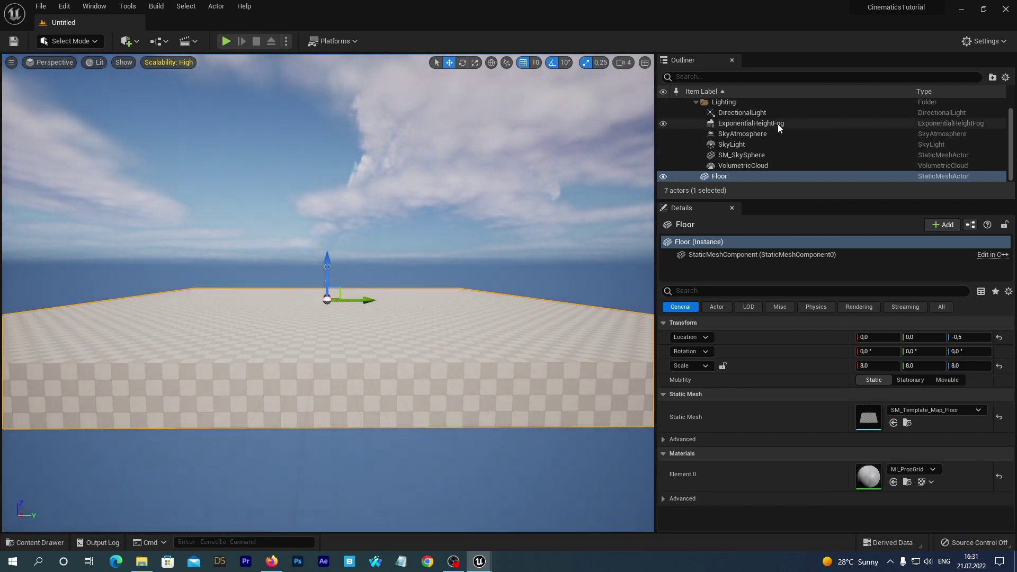
Select DirectionalLight, ExponentialHeightFog, SkyAtmosphere, SkyLight, SM_SkySphere and VolumetricCloud in the Outliner
click(754, 114)
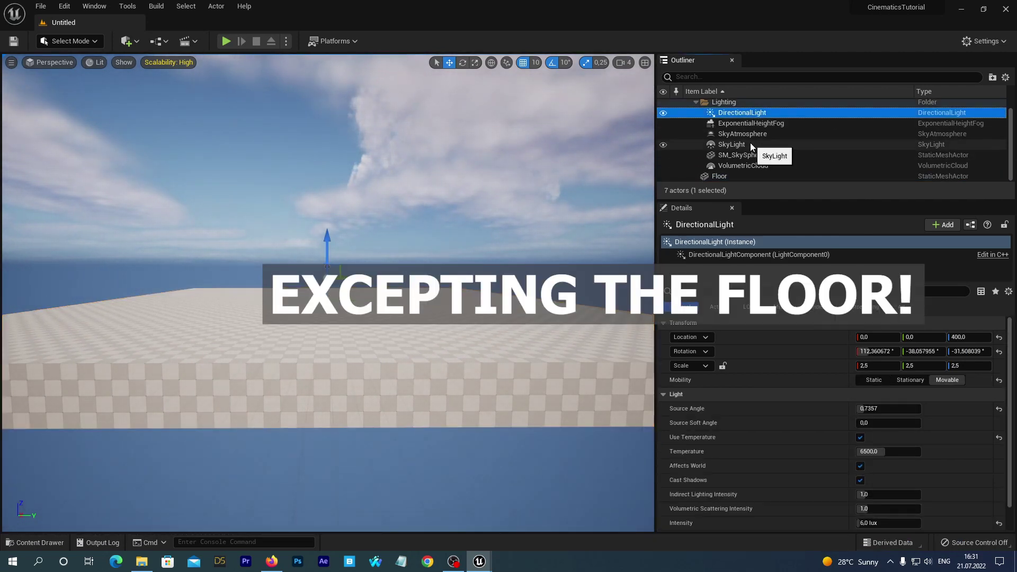
ctrl+click(745, 123)
ctrl+click(740, 133)
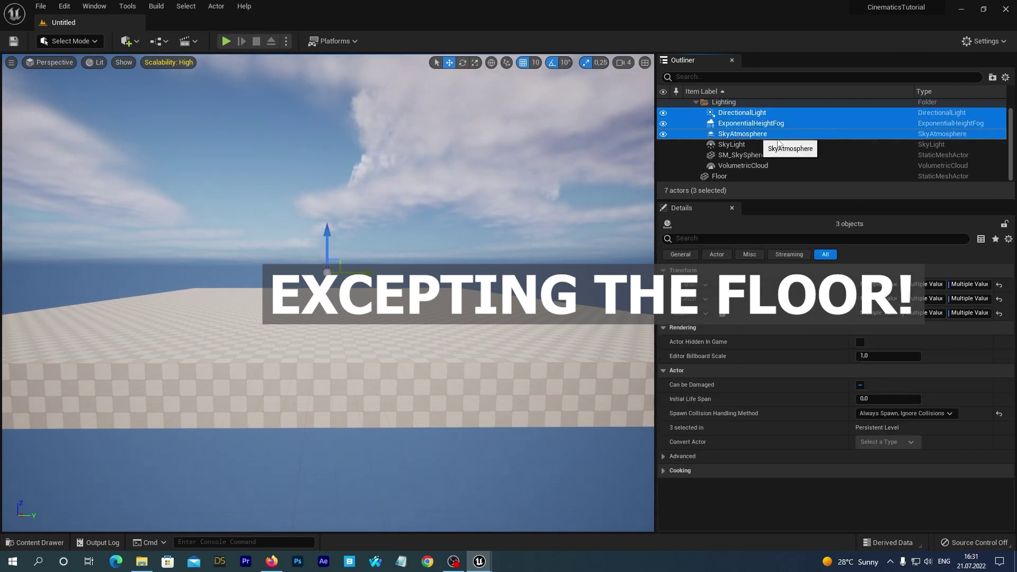
ctrl+click(733, 145)
ctrl+click(736, 156)
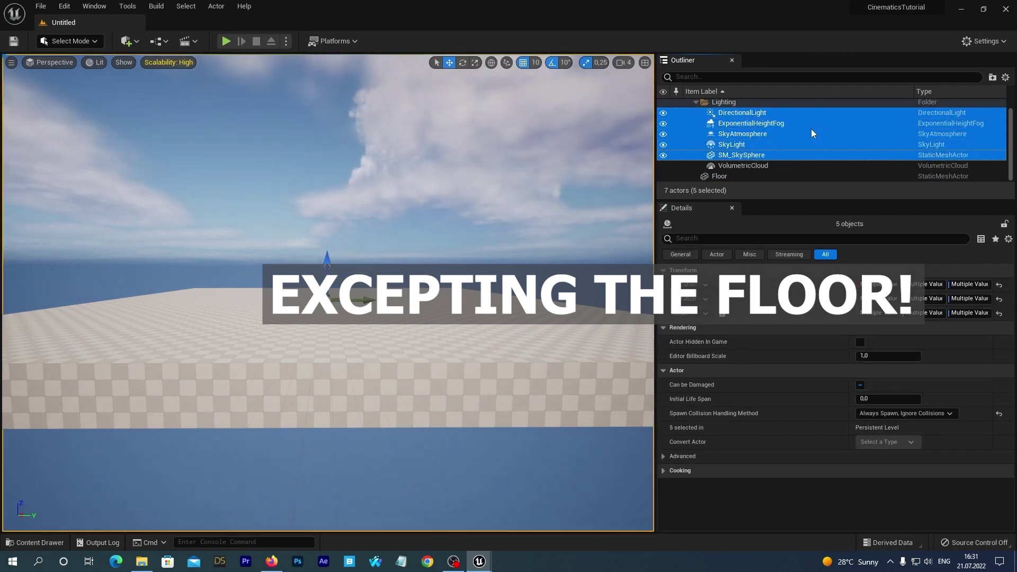
ctrl+click(747, 165)
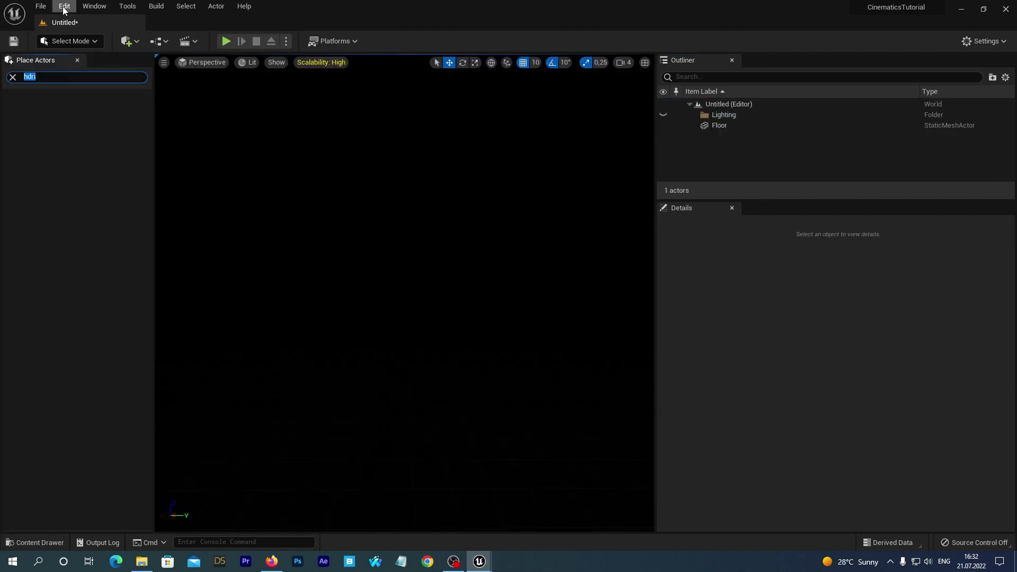
Enable the HDRIBackdrop plugin in the Plugins browser
click(65, 7)
click(83, 175)
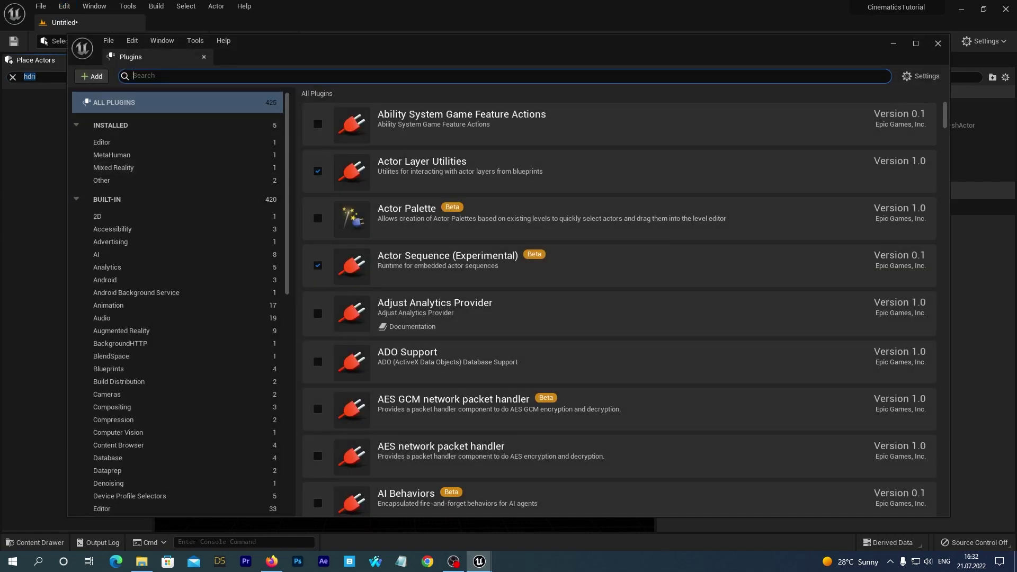
text(hdri)
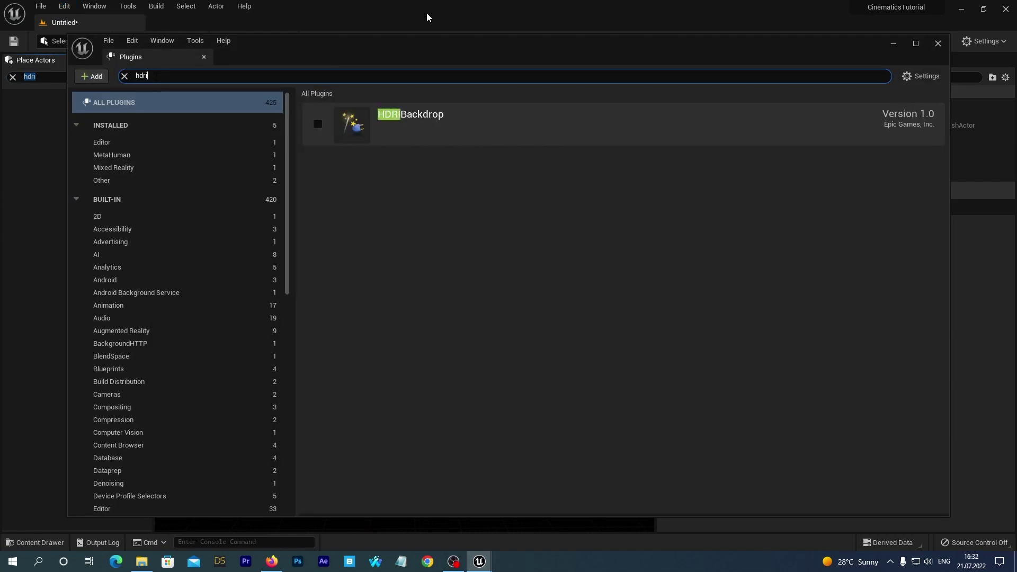
click(318, 124)
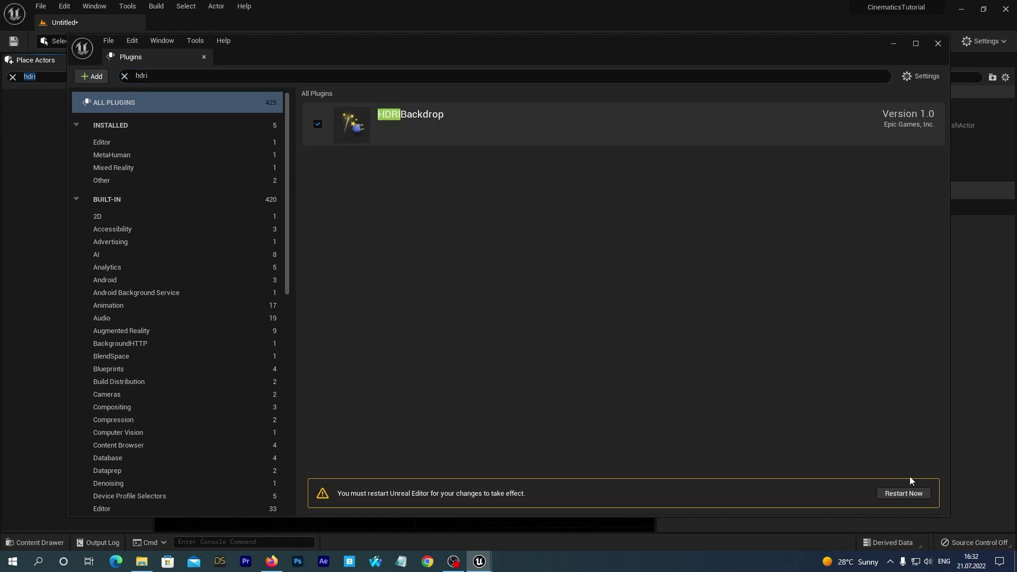
Restart the editor, saving the level as CinematcisMap first
click(903, 493)
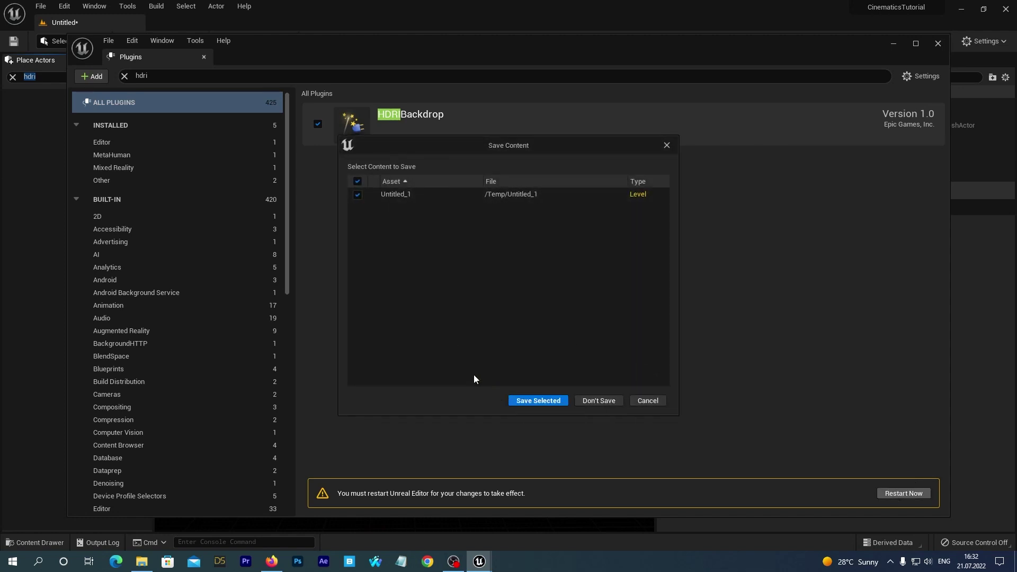
click(538, 400)
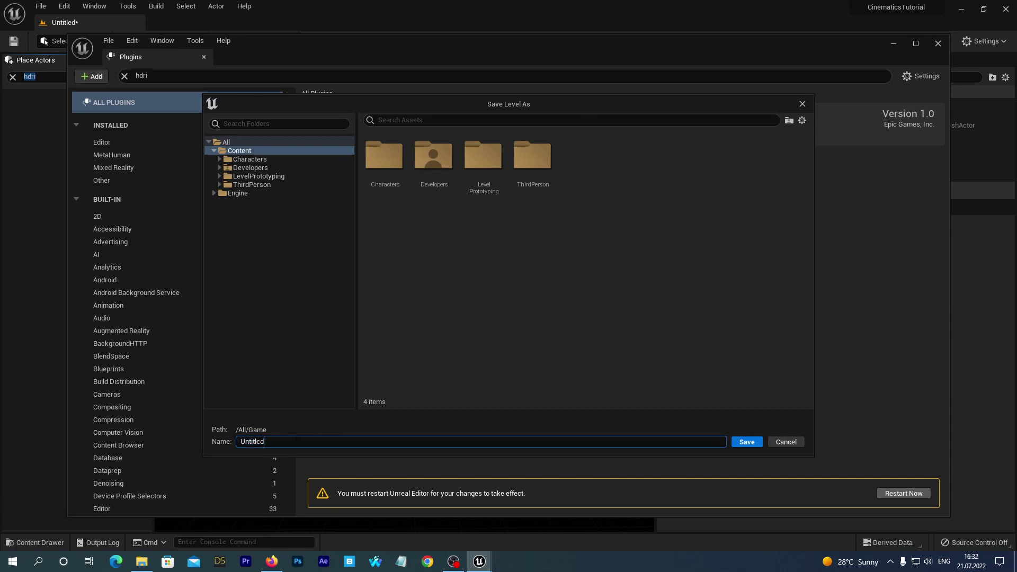
text(CinematcisMap)
click(736, 443)
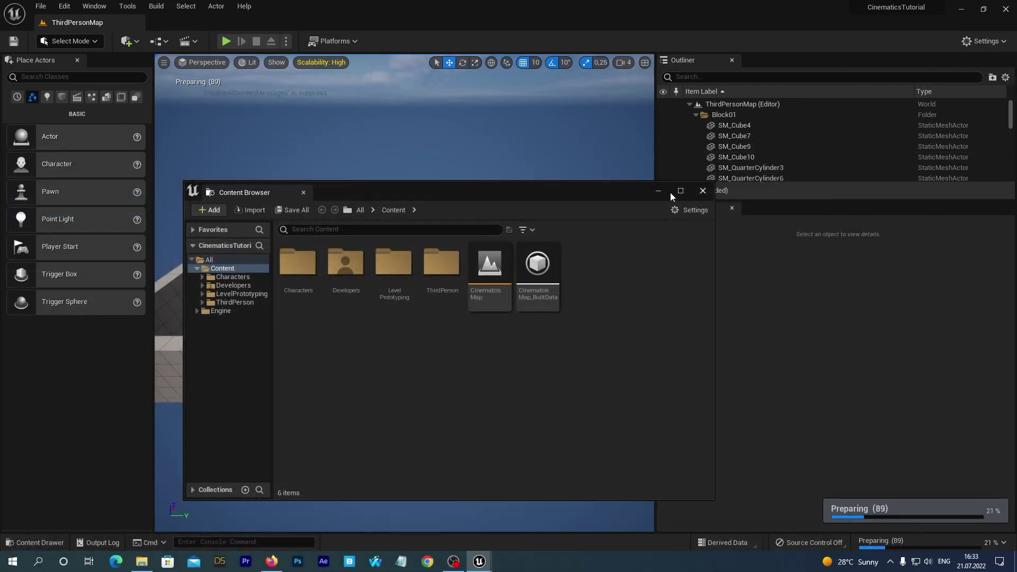
Close the floating asset browser and load CinematcisMap from the Content Drawer
click(656, 193)
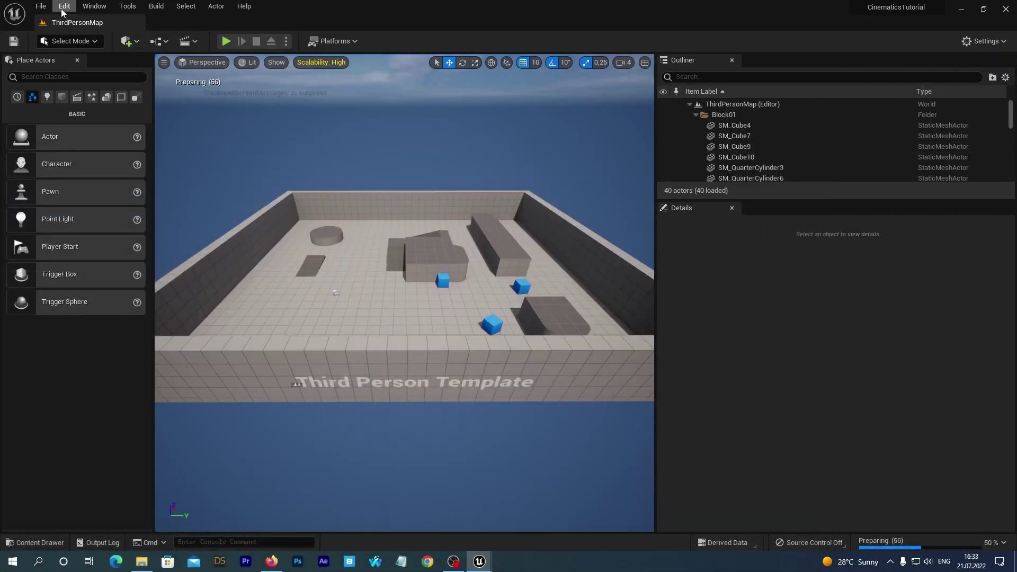
click(35, 542)
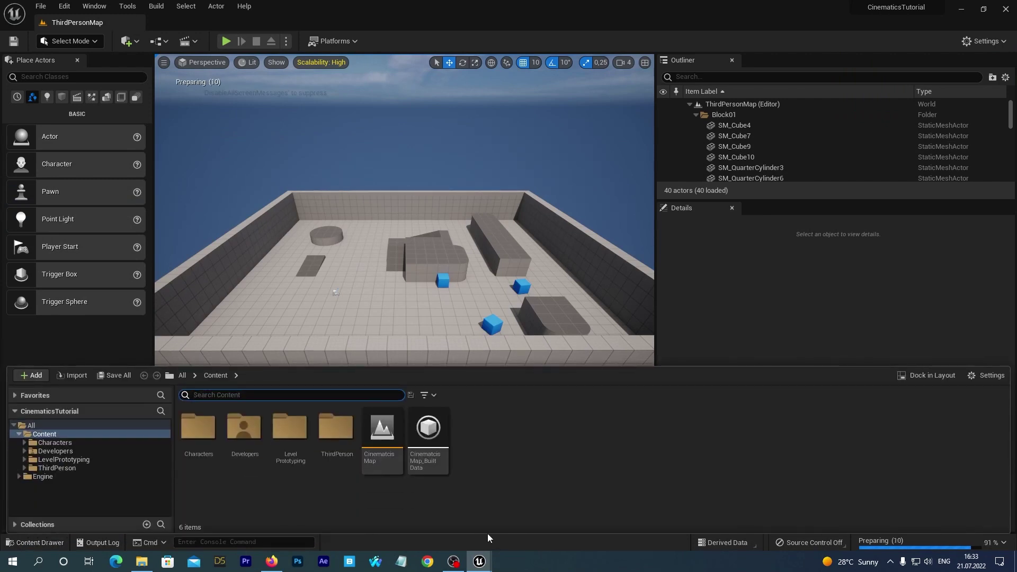
double_click(379, 426)
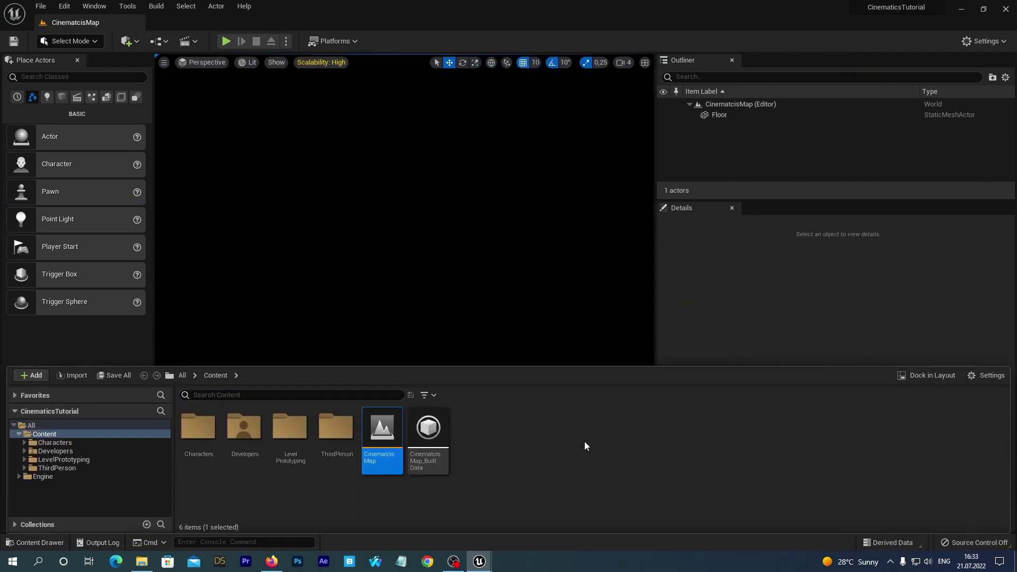
click(66, 7)
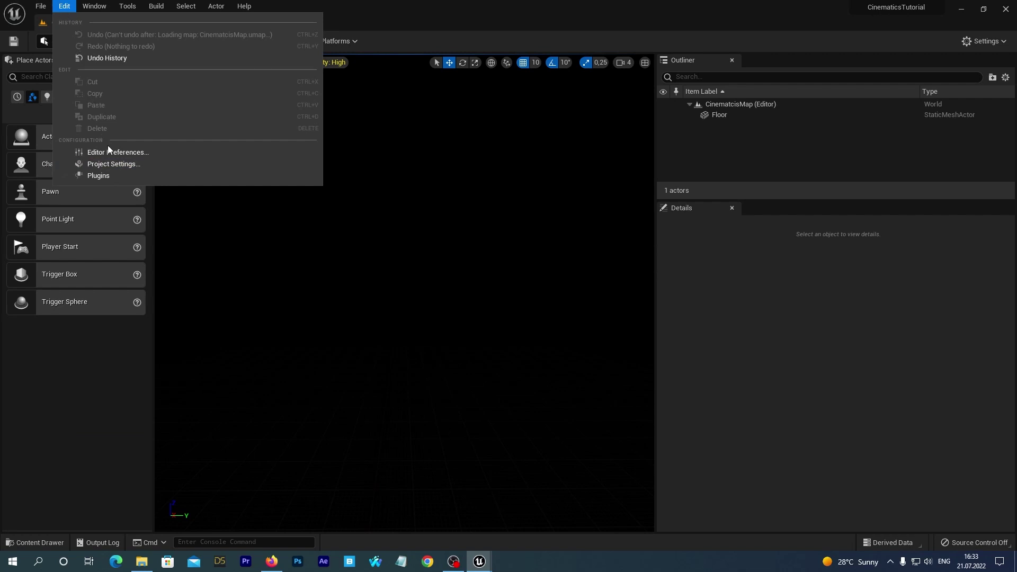
In Project Settings, set Editor Startup Map and Game Default Map to CinematcisMap
click(106, 164)
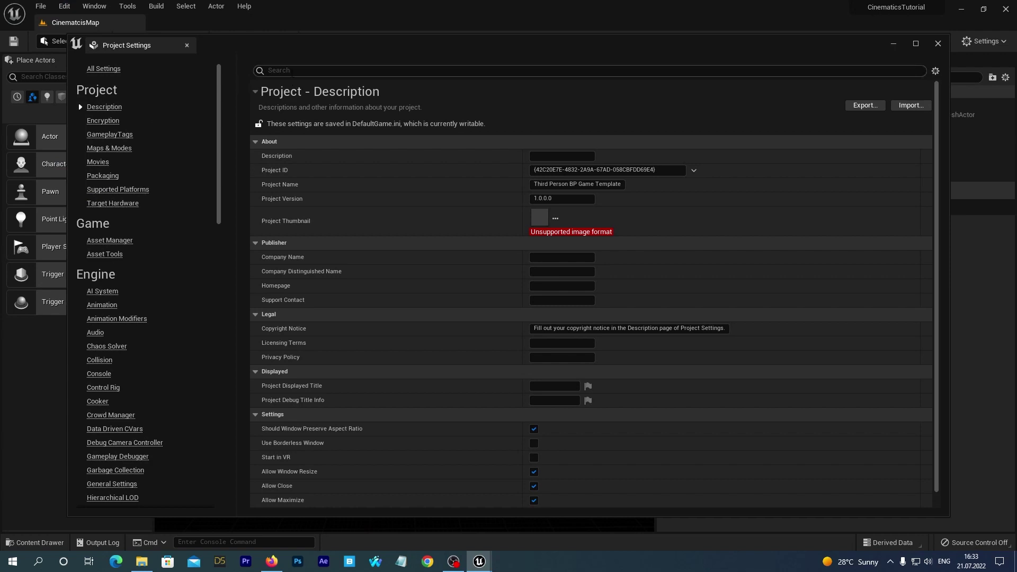
click(291, 71)
text(default)
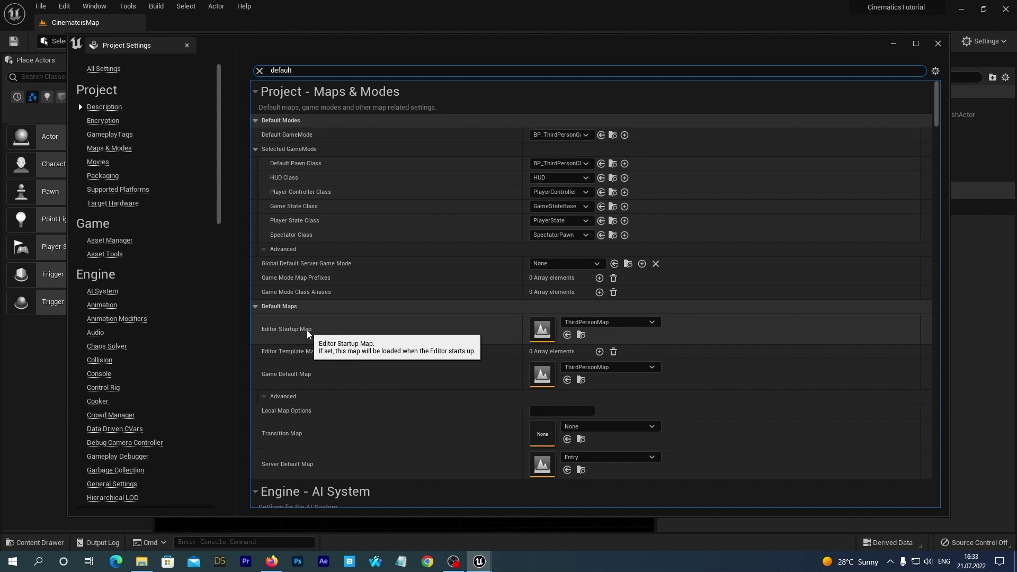
click(652, 323)
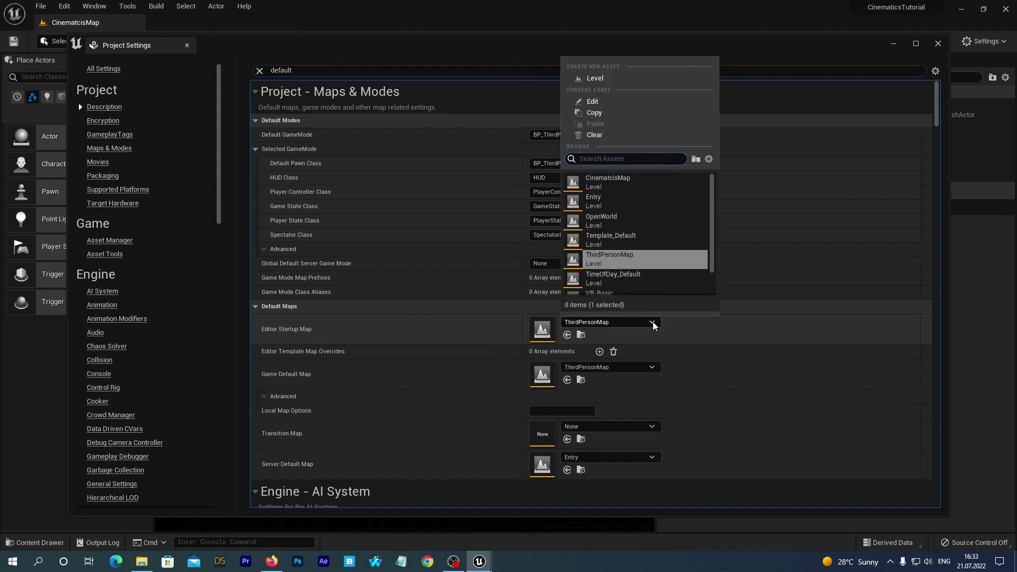
click(607, 181)
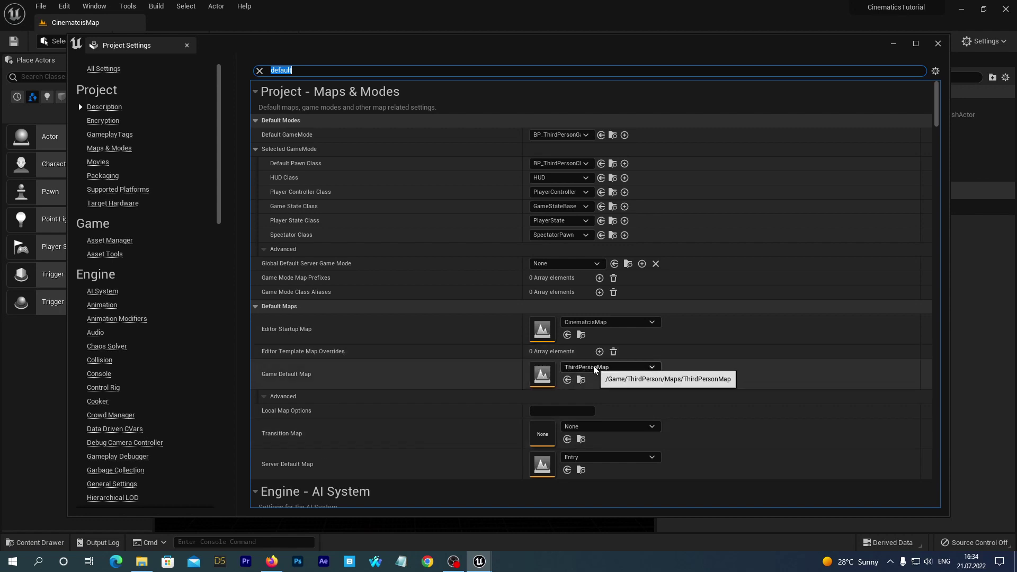
click(606, 369)
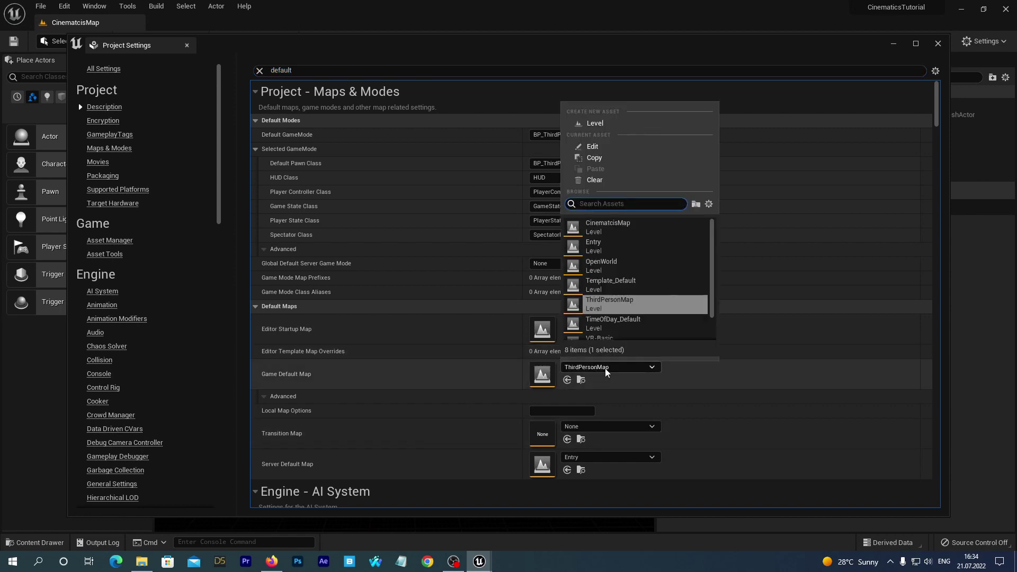
click(604, 227)
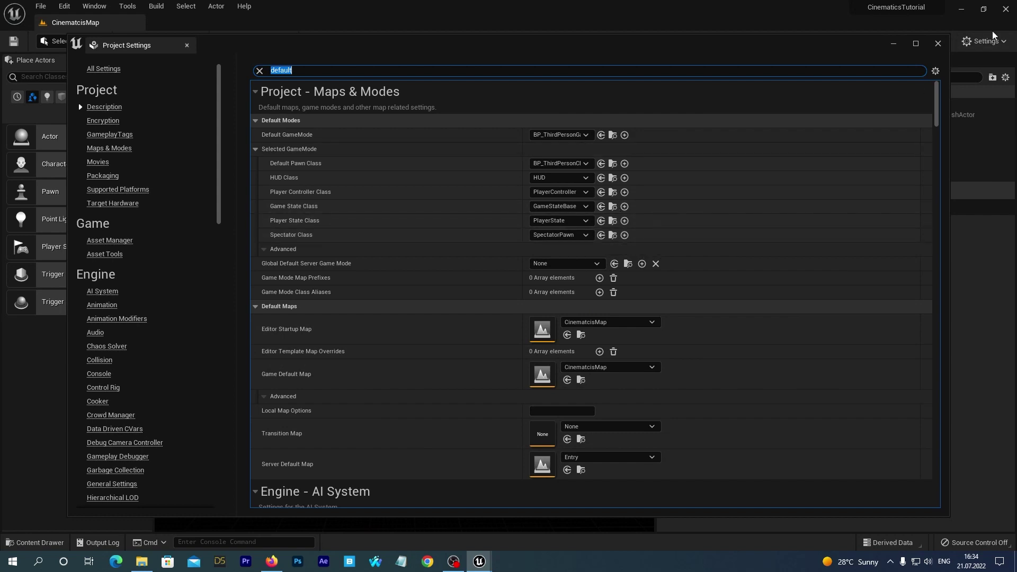
click(938, 44)
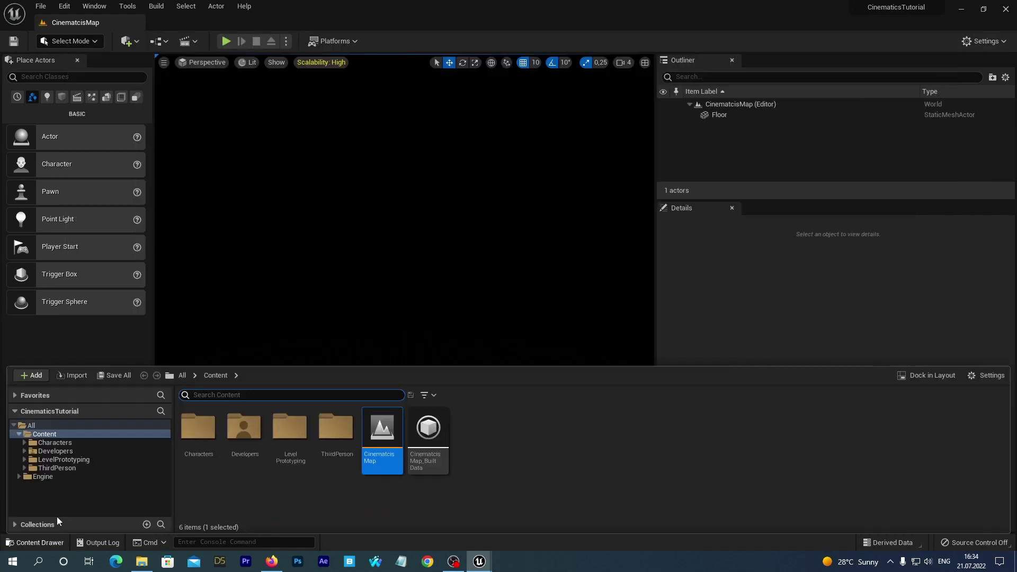
Add an HDRI Backdrop from Quick Add > Lights and zoom the viewport out
click(127, 45)
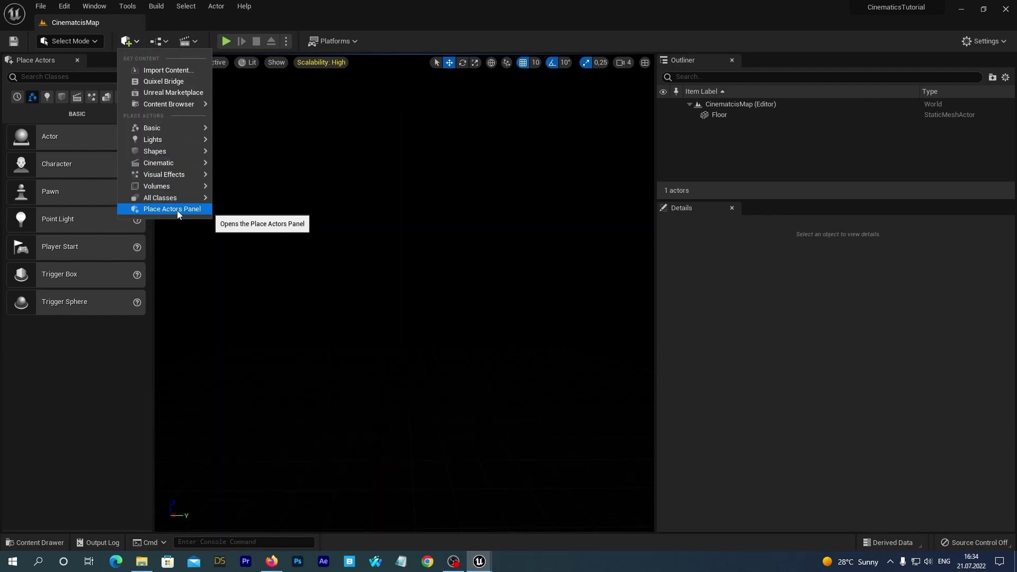
mouse_move(167, 140)
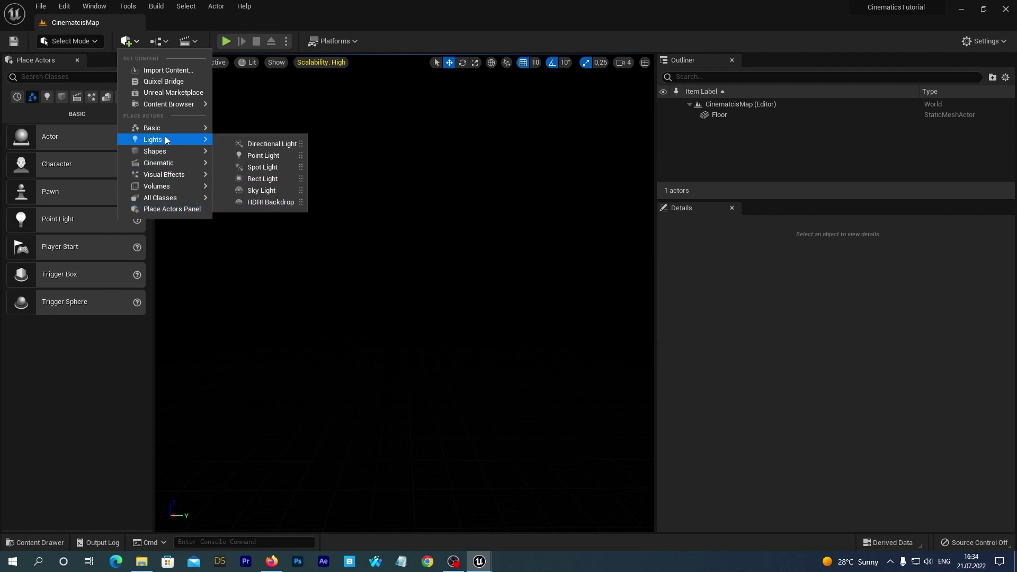
click(252, 205)
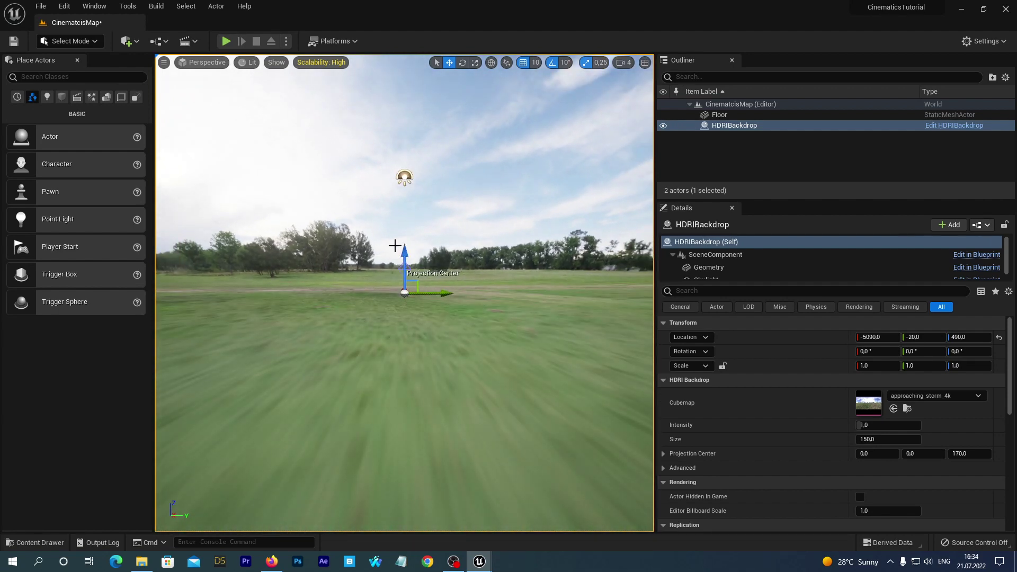
scroll(397, 246, down, 5)
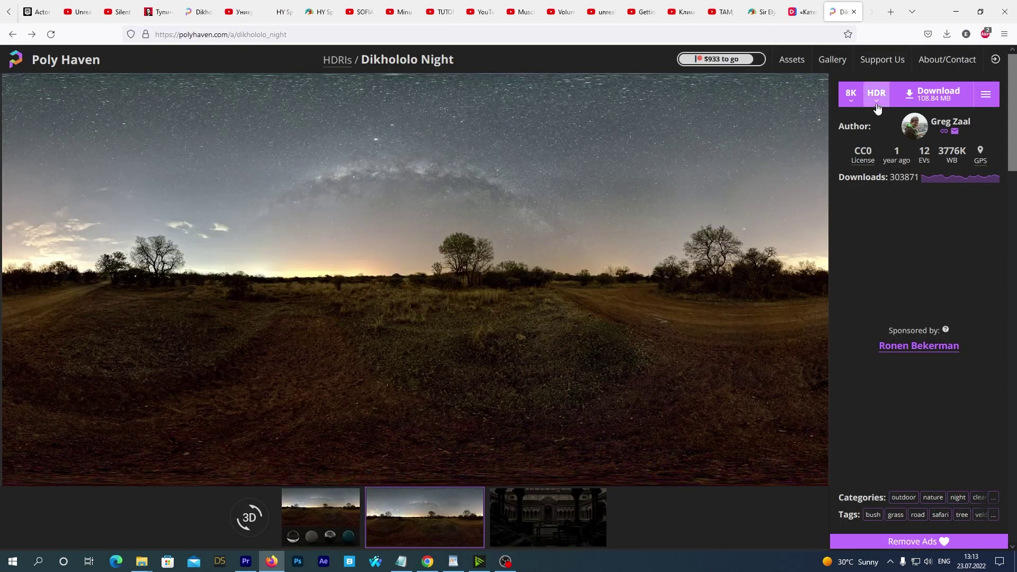
click(876, 106)
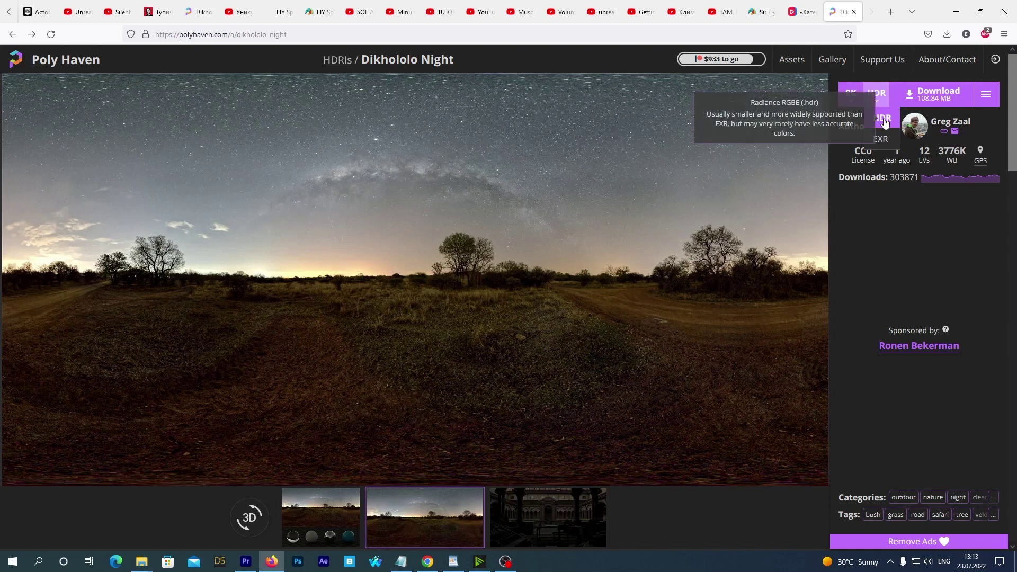
click(884, 123)
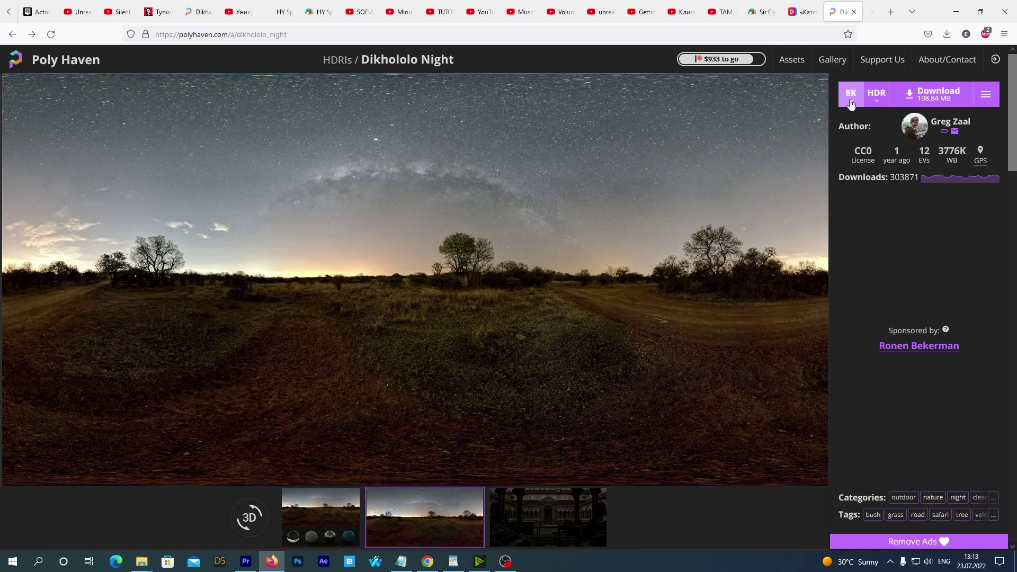
click(851, 102)
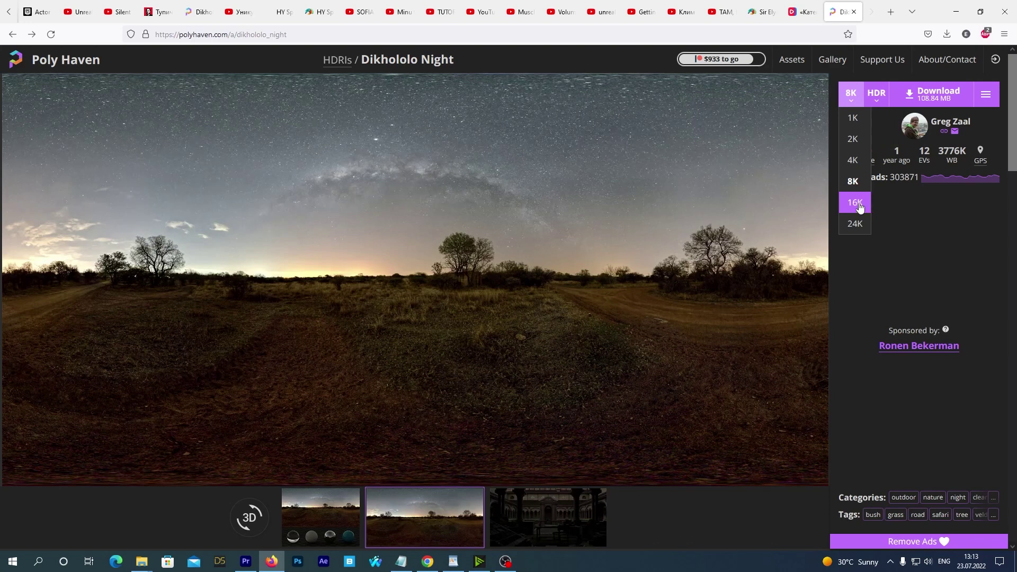
click(853, 182)
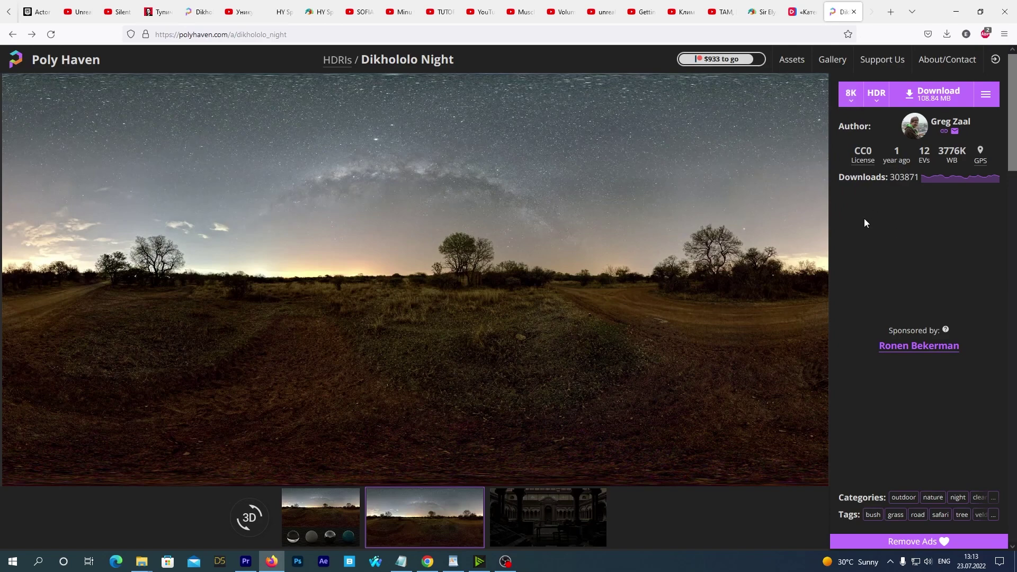
Download the Dikhololo Night HDR into a new Downloads subfolder named CinematicstutorialDownloads
click(933, 95)
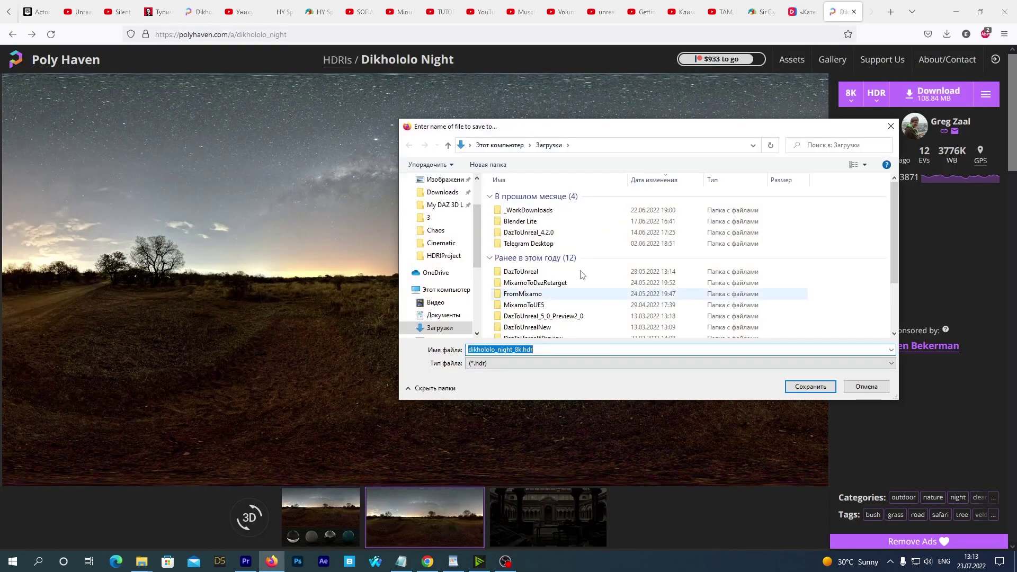
right_click(842, 237)
mouse_move(879, 360)
click(798, 363)
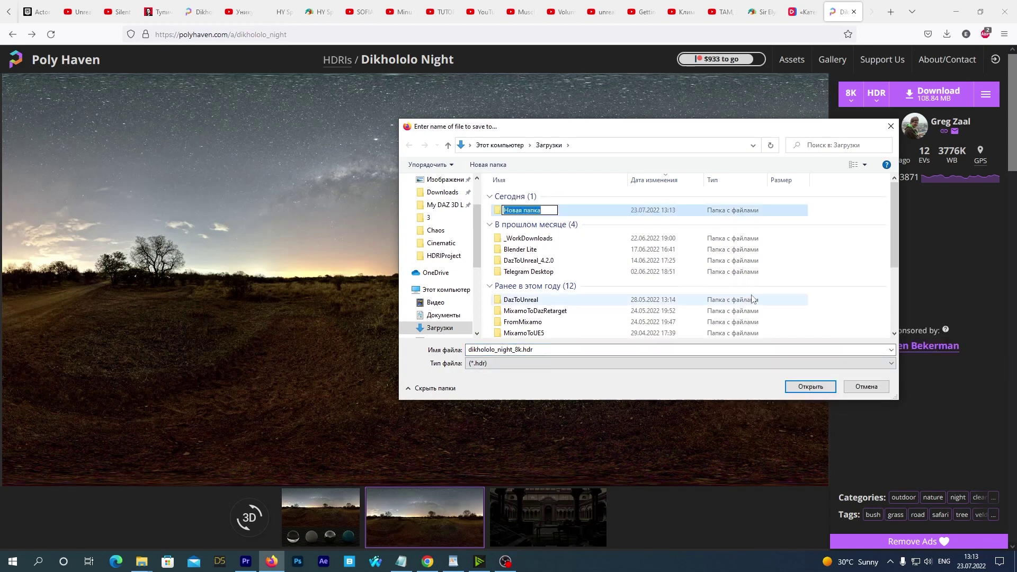
text(Cinematicstutorial)
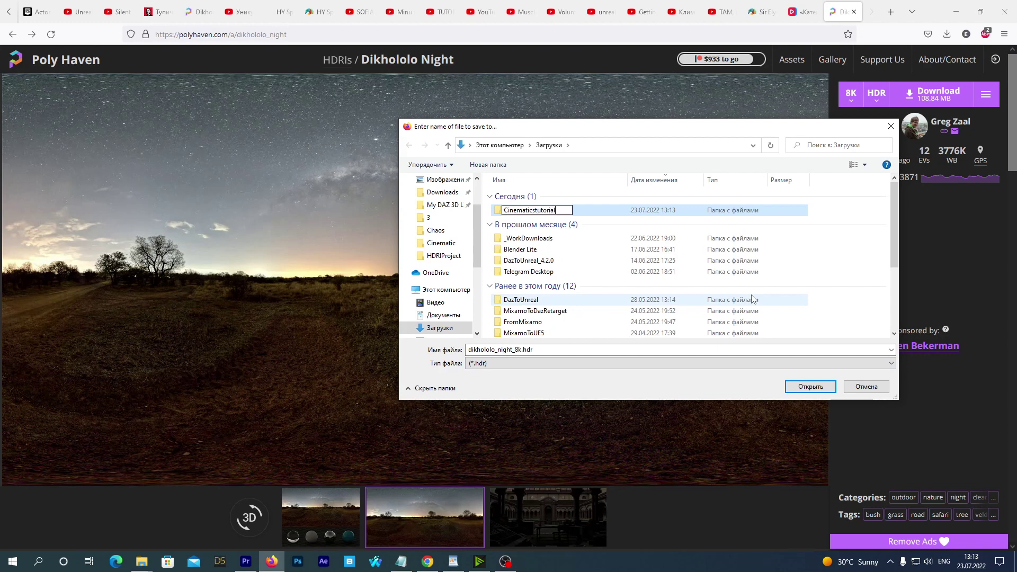
text(Downloads)
key(Return)
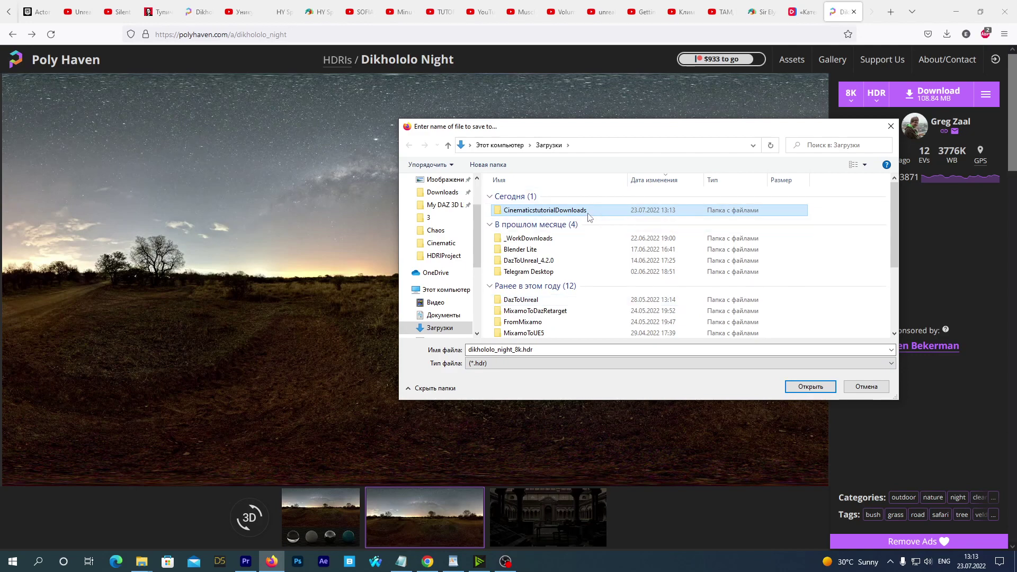
double_click(662, 209)
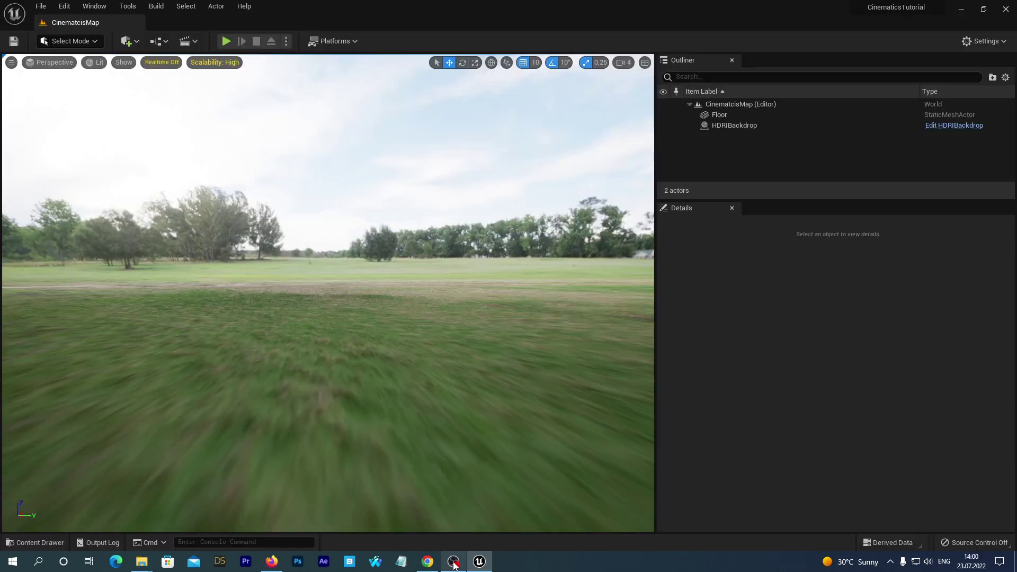
click(35, 542)
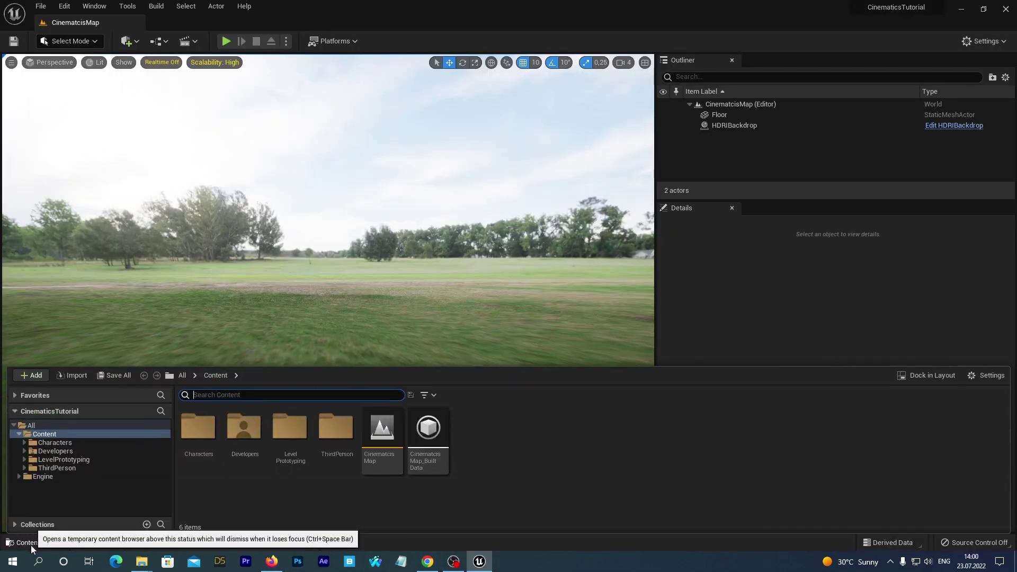
Create a new folder named 'Backdrop' under Content
right_click(44, 434)
click(86, 198)
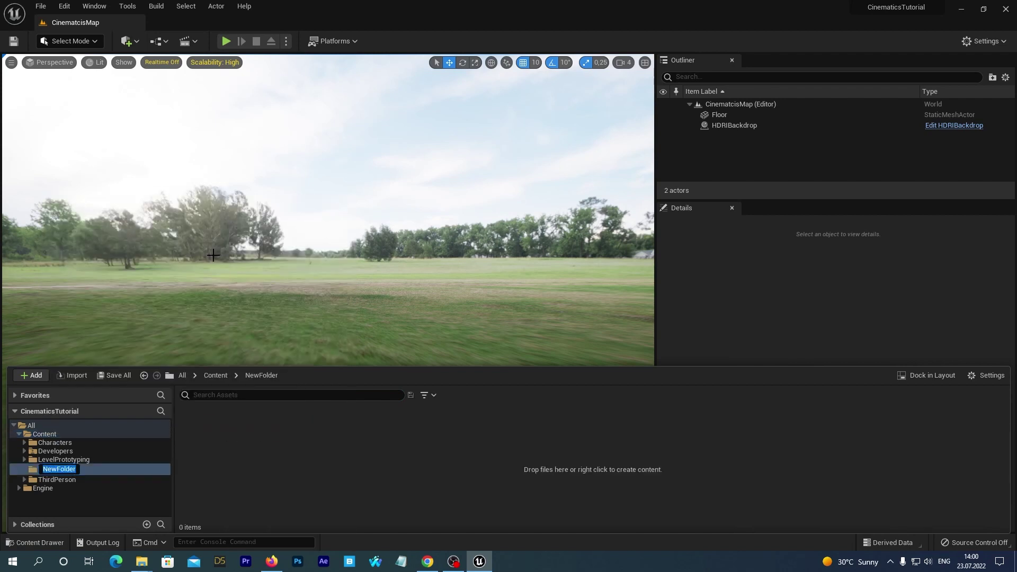
text(Backdrop)
key(Return)
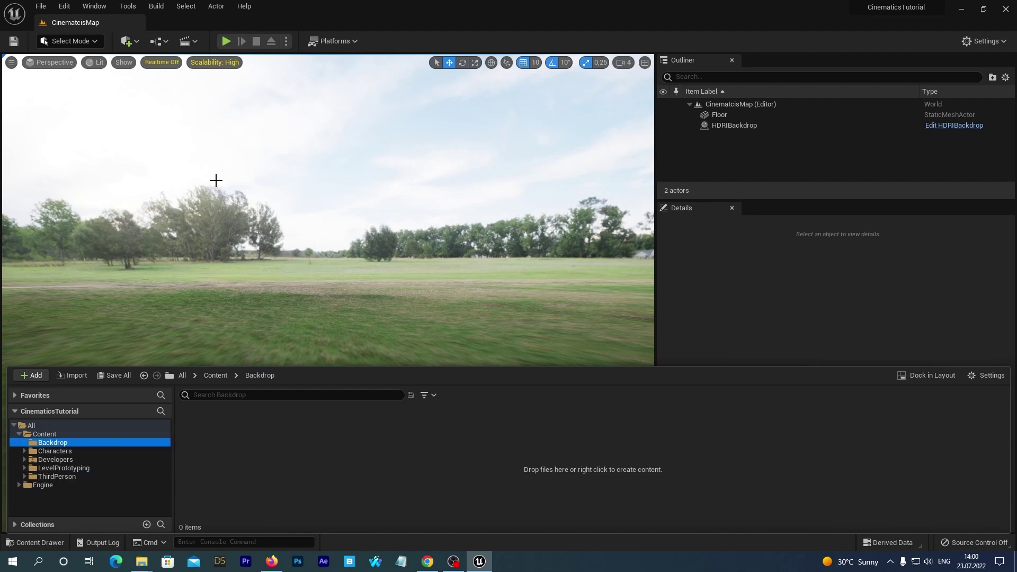
Import dikhololo_night_8k.hdr from the CinematicstutorialDownloads folder into Backdrop
right_click(255, 451)
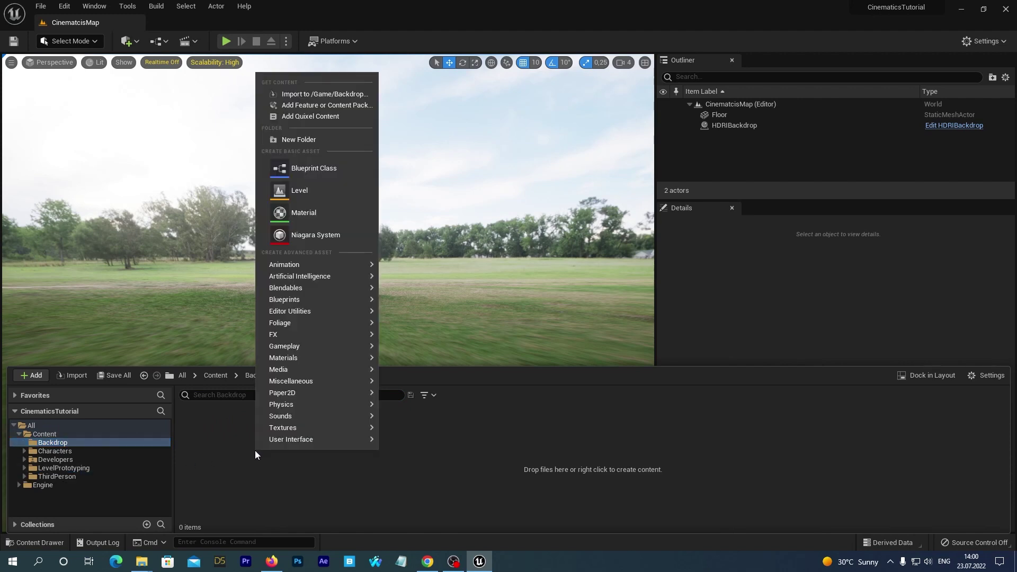
click(329, 94)
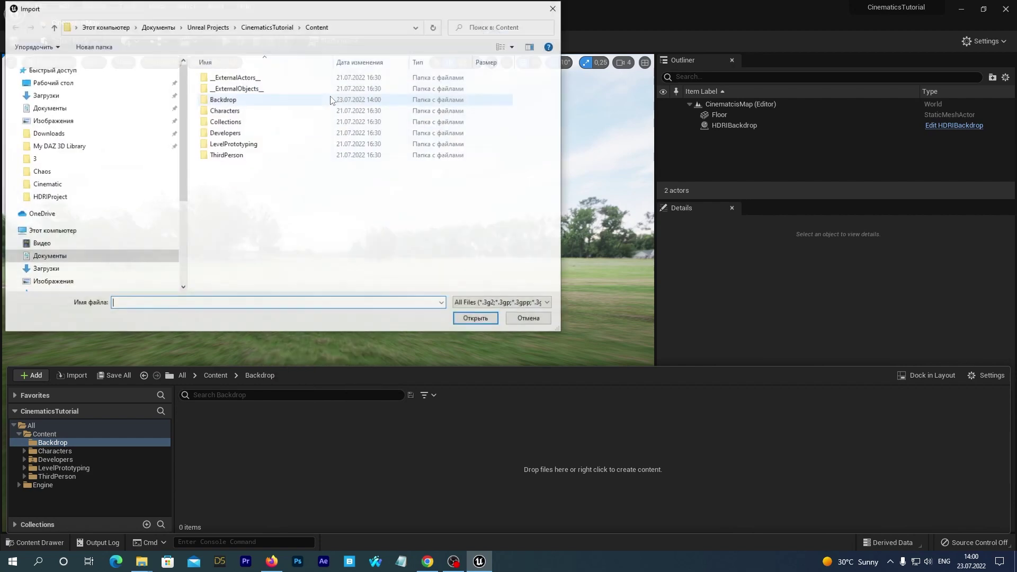
click(103, 27)
double_click(243, 126)
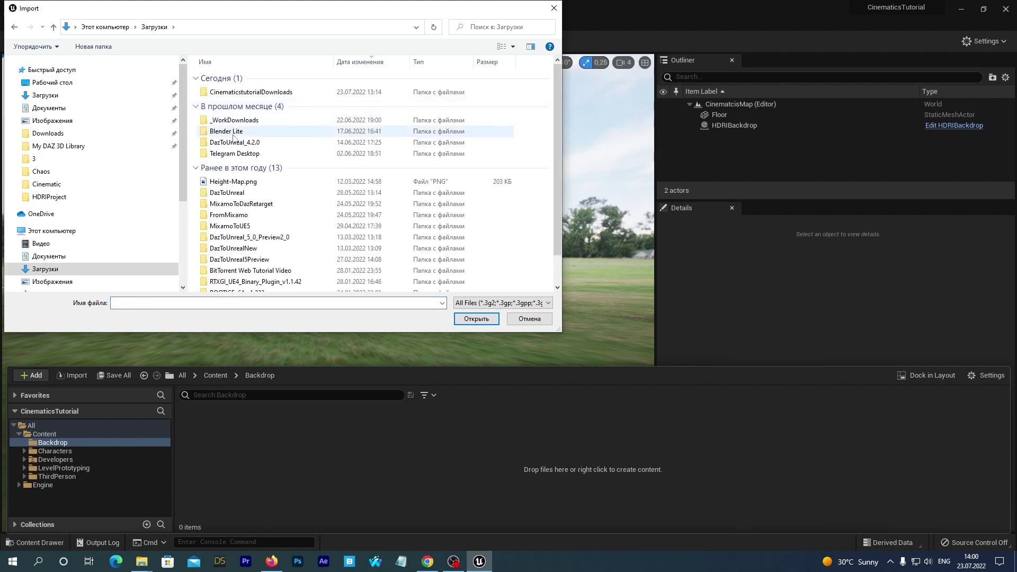
double_click(240, 92)
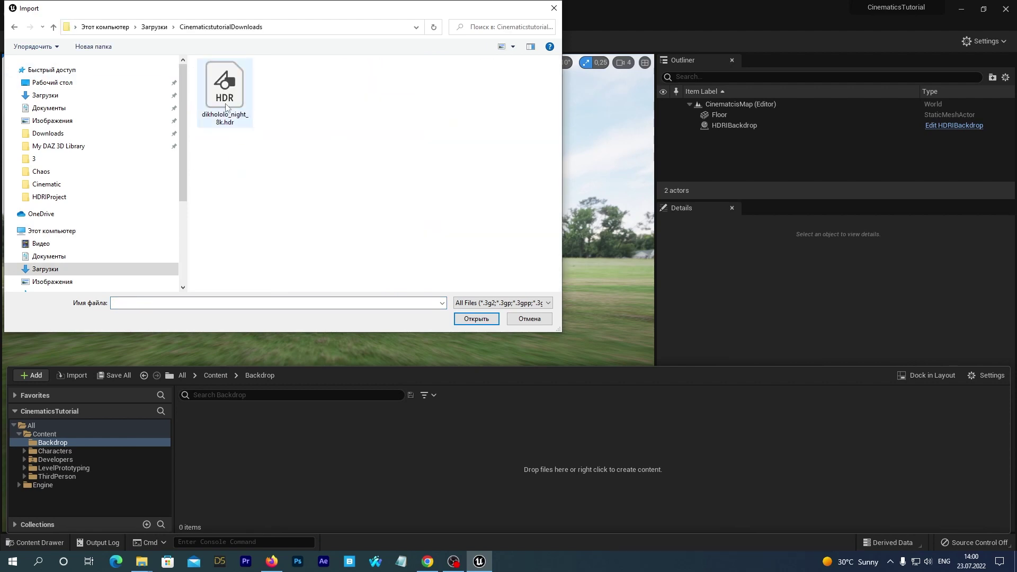
click(224, 90)
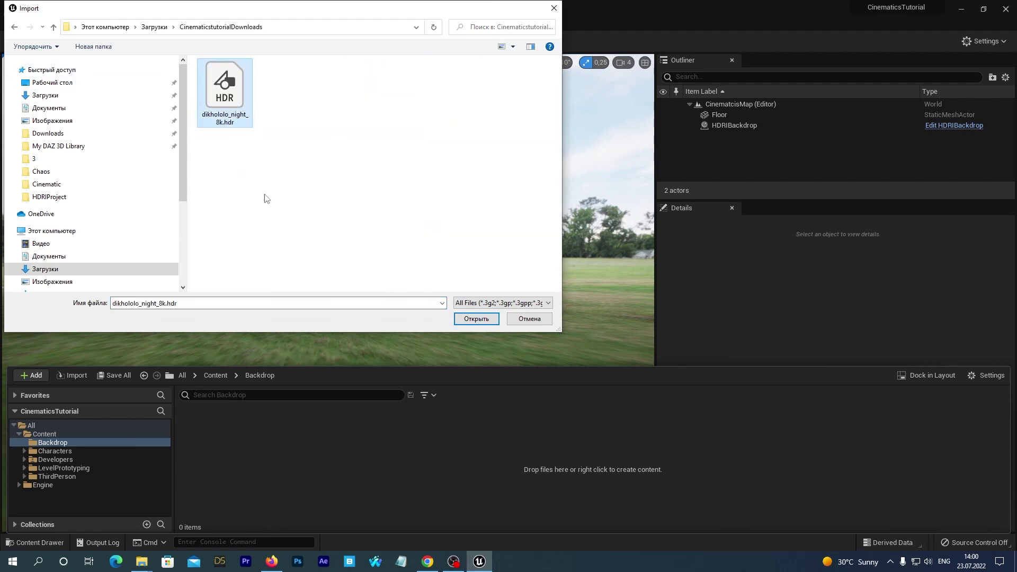
click(469, 320)
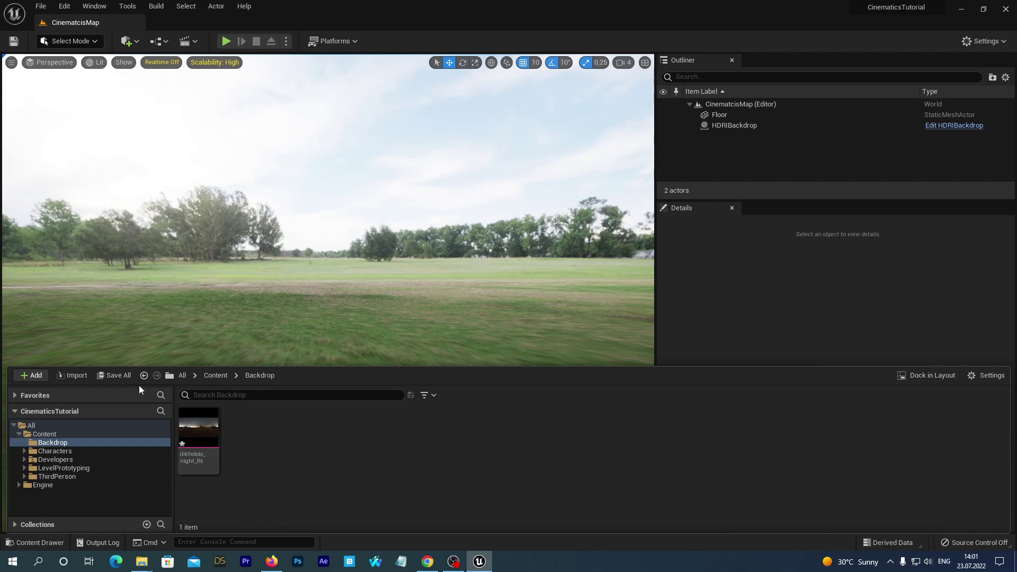
Save the imported texture and set it as the HDRIBackdrop cubemap, replacing approaching_storm_4k
click(117, 376)
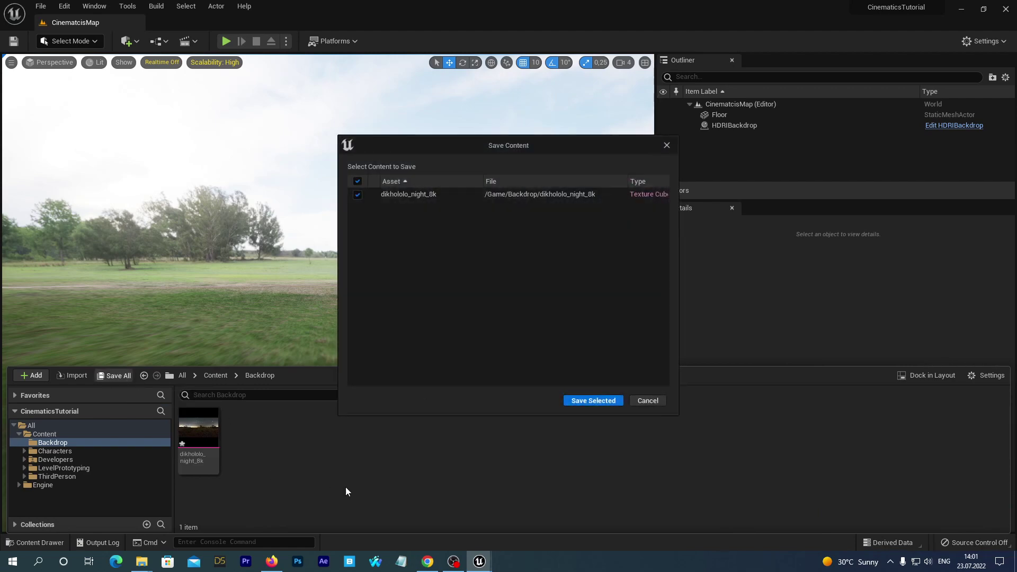
click(581, 403)
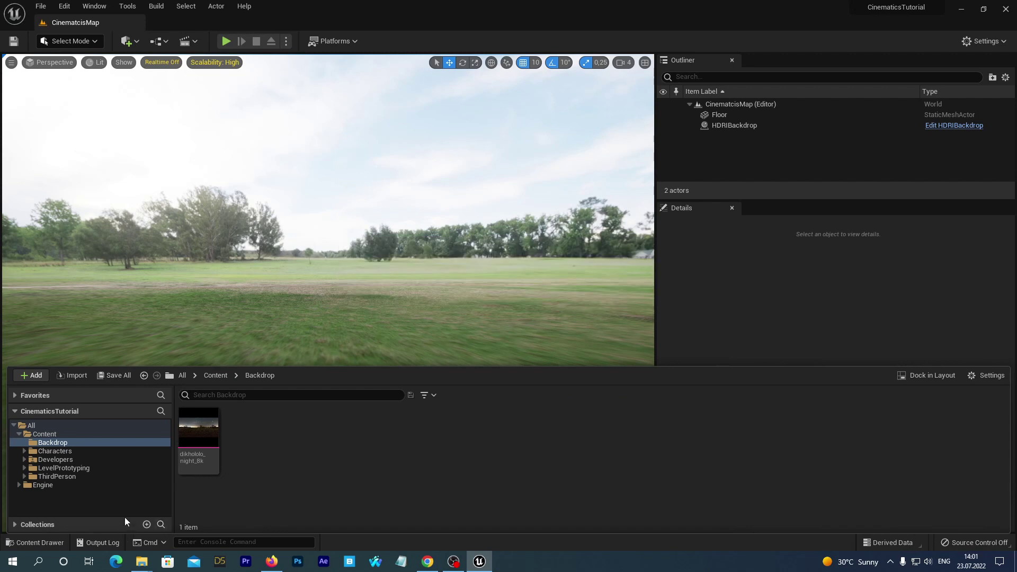
click(209, 455)
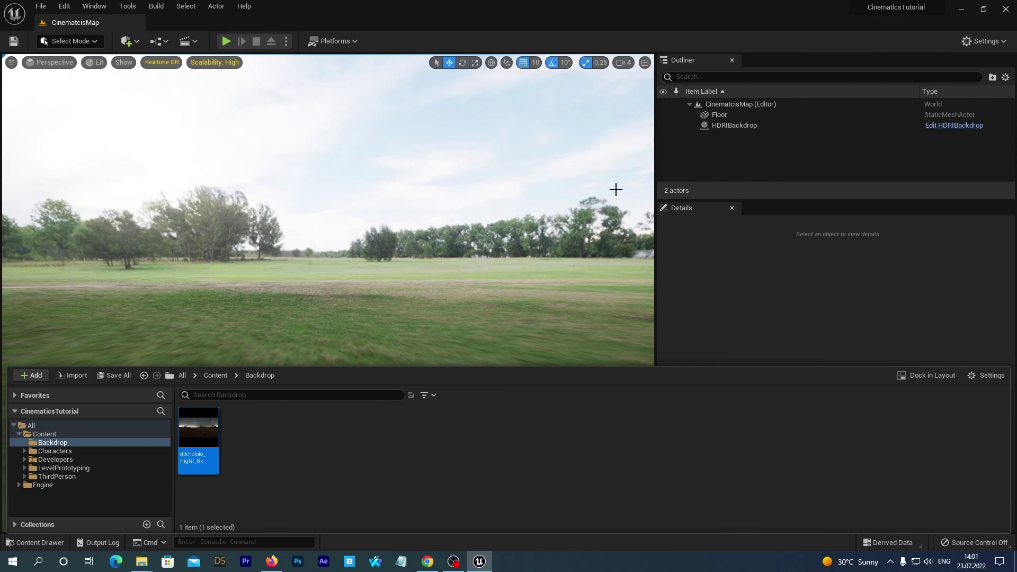
click(732, 130)
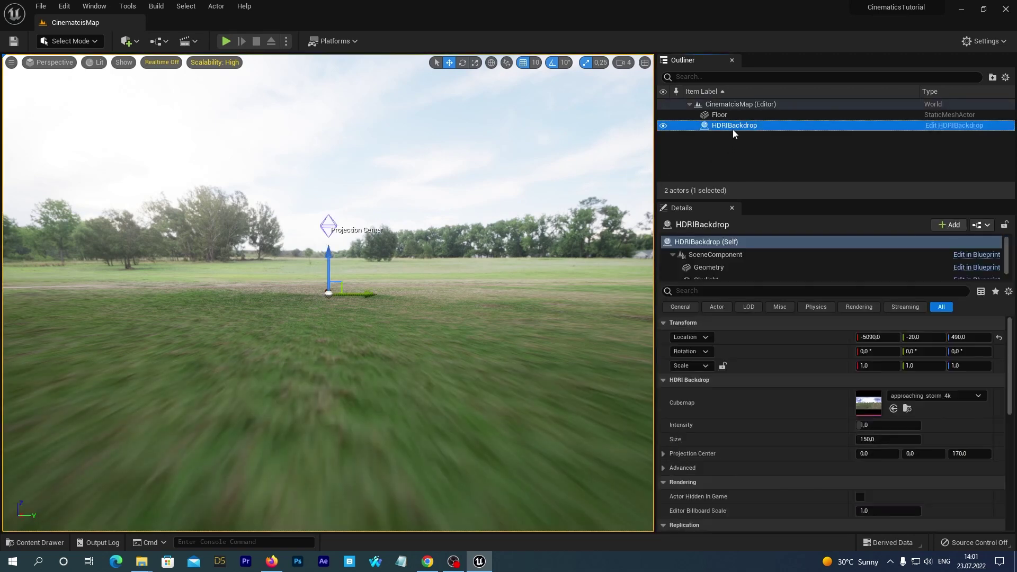
click(893, 409)
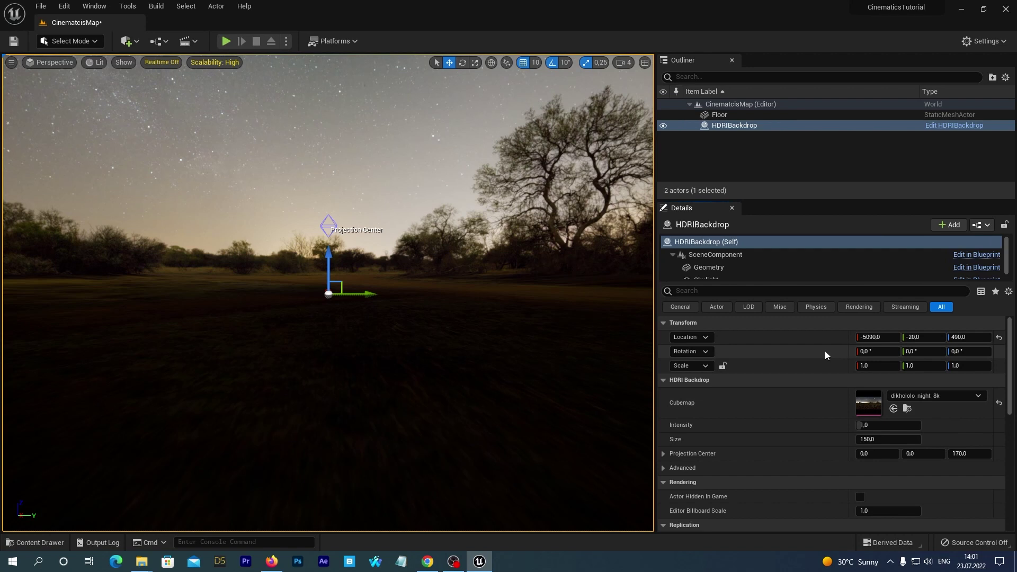
Give the HDRIBackdrop intensity 0.3, size 50 and lighting distance factor 1.76
click(857, 425)
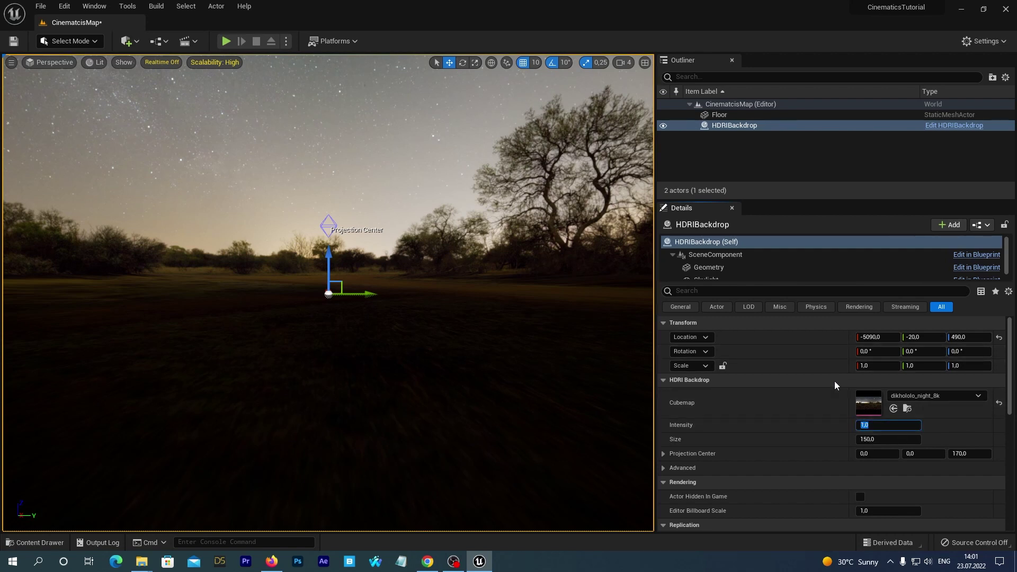
text(0,3)
key(Return)
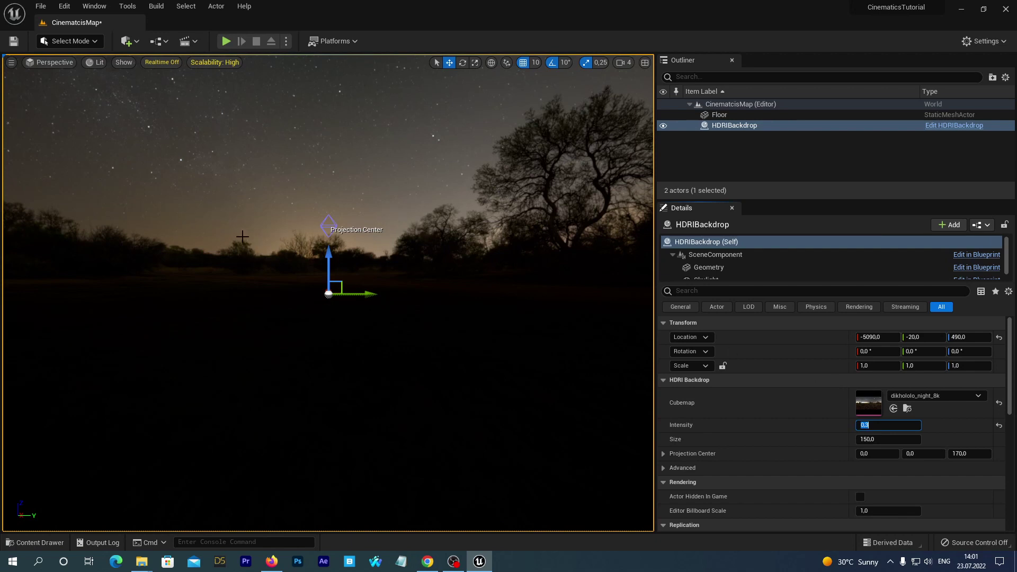
right_drag(236, 236, 62, 236)
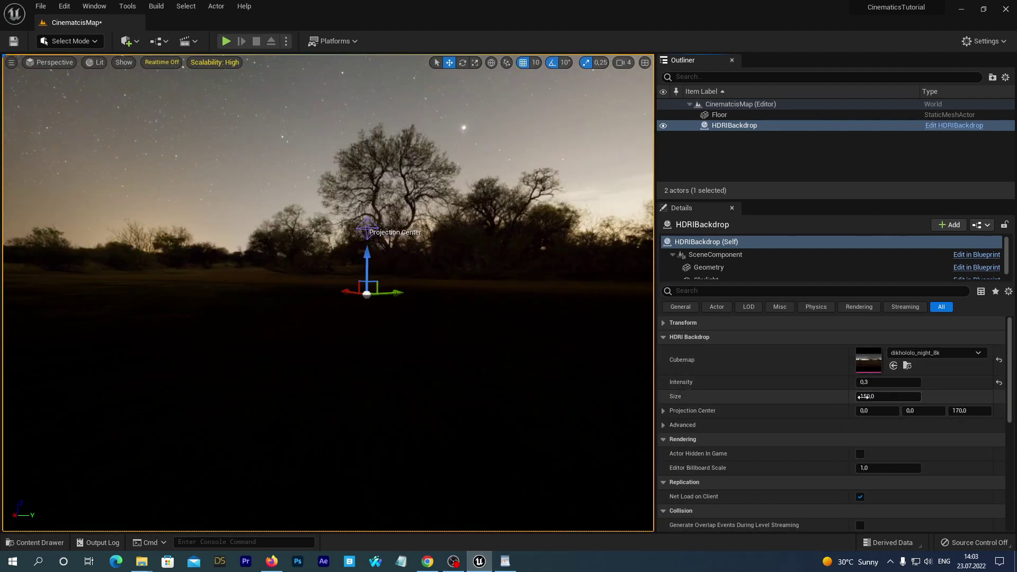
click(862, 396)
text(50)
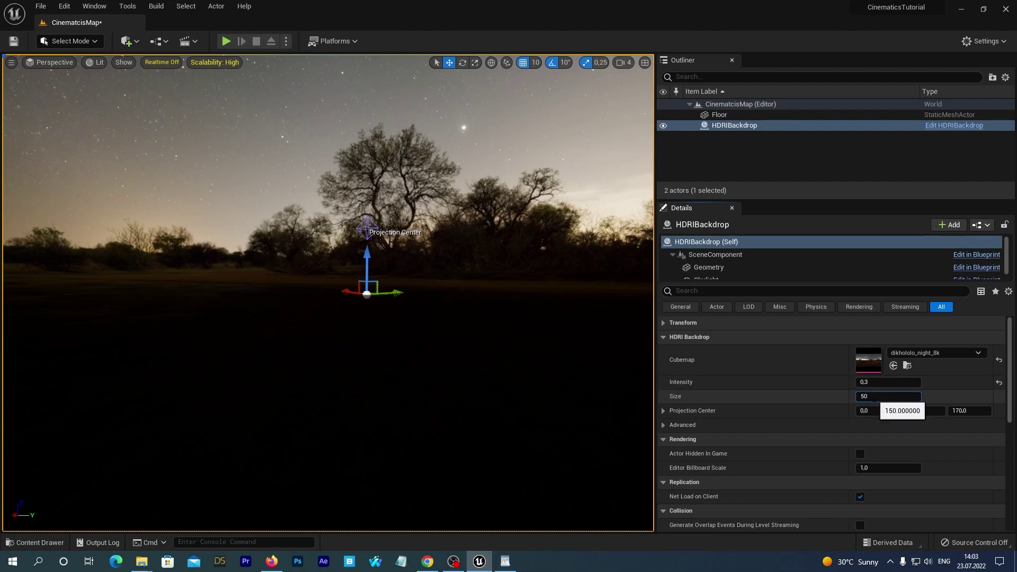
key(Return)
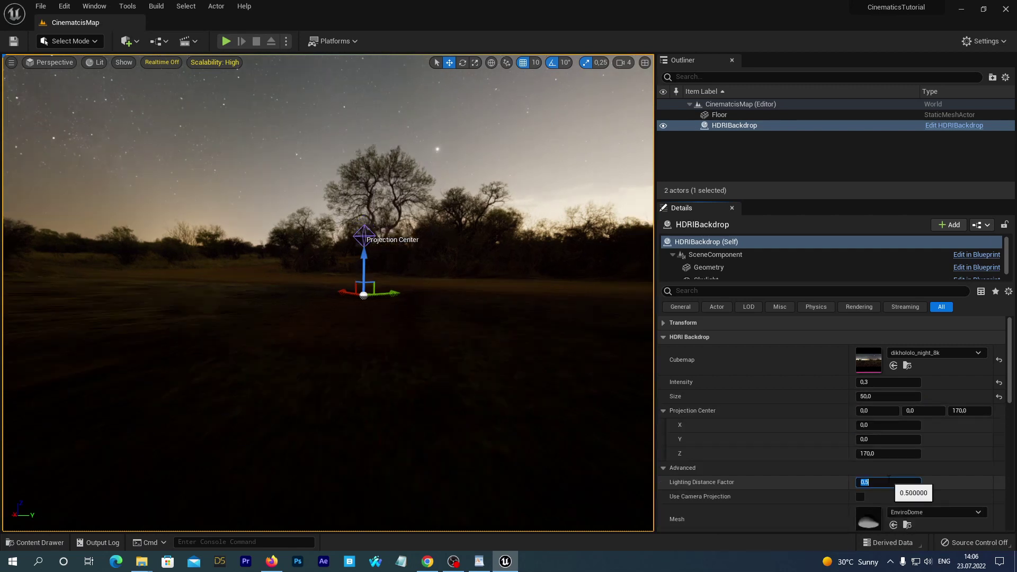
text(1,76)
key(Return)
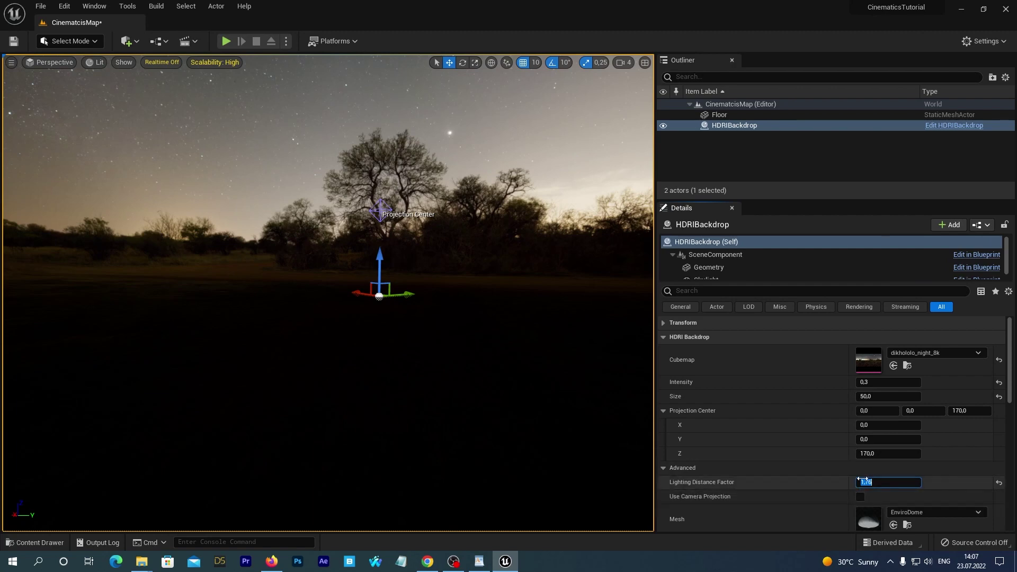
drag(879, 482, 915, 482)
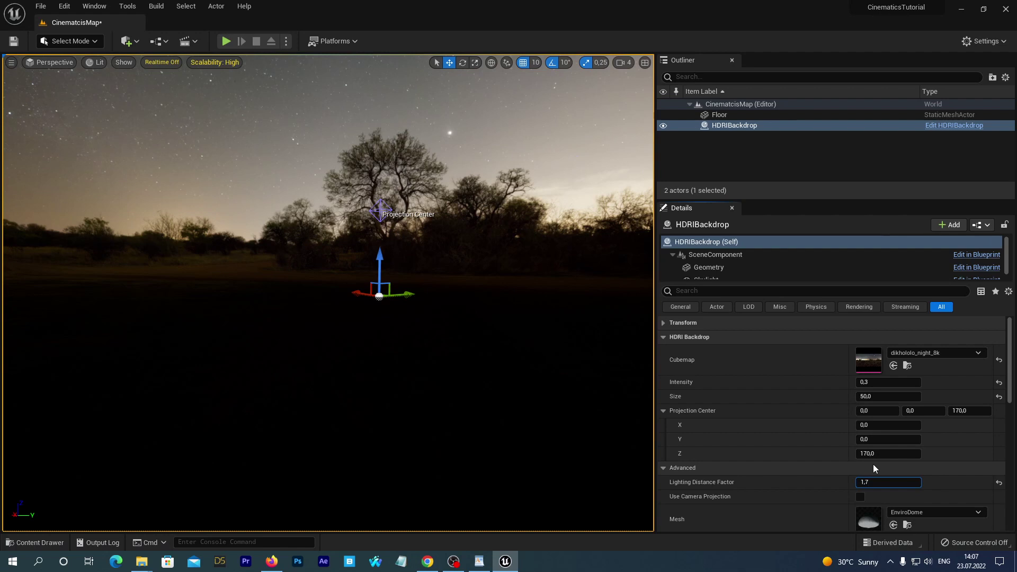
key(Return)
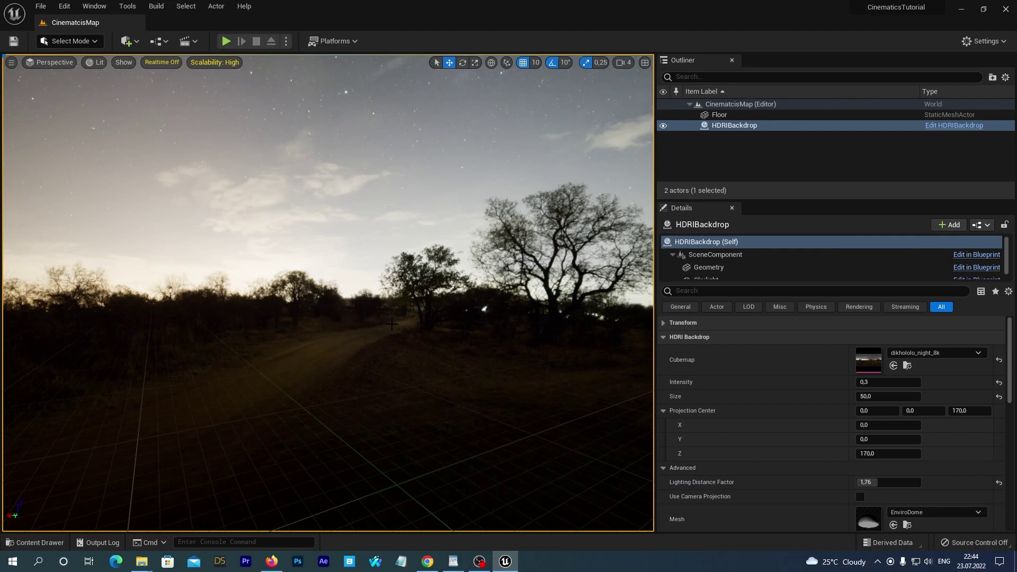
Fly the camera out of the dome to view the night-sky backdrop beside the Floor
drag(391, 324, 392, 324)
scroll(392, 324, down, 10)
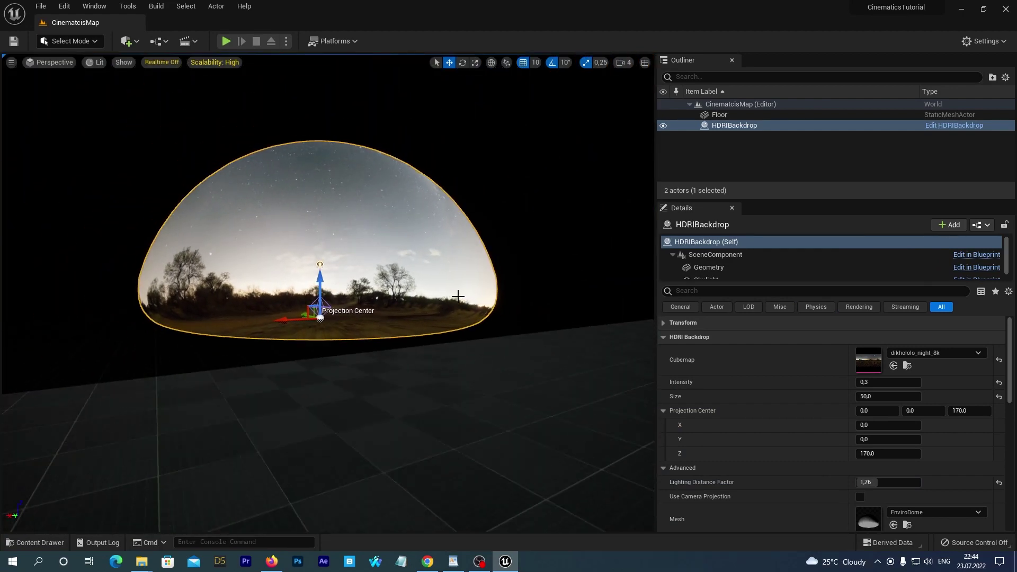
drag(289, 364, 289, 362)
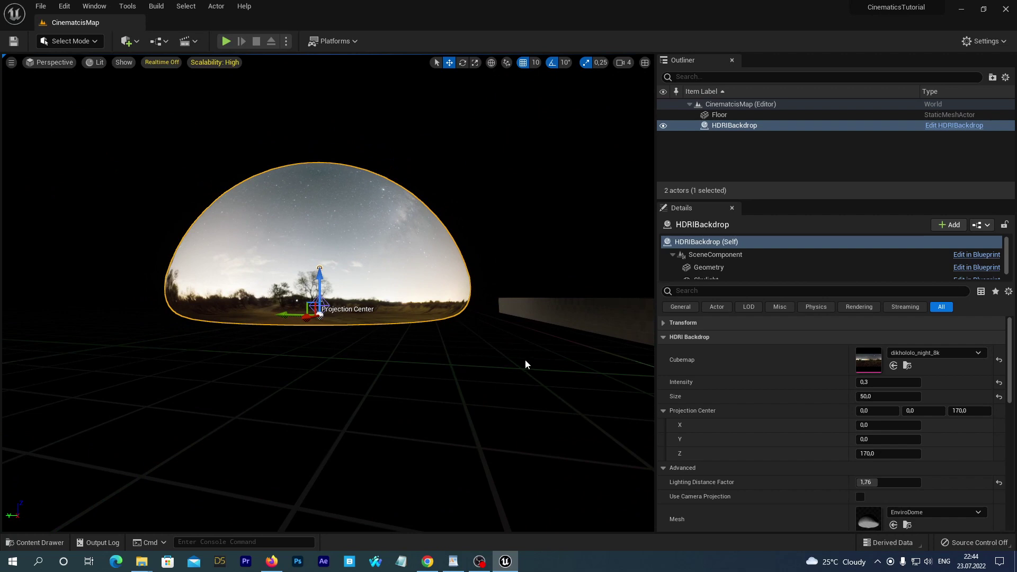
drag(525, 361, 526, 361)
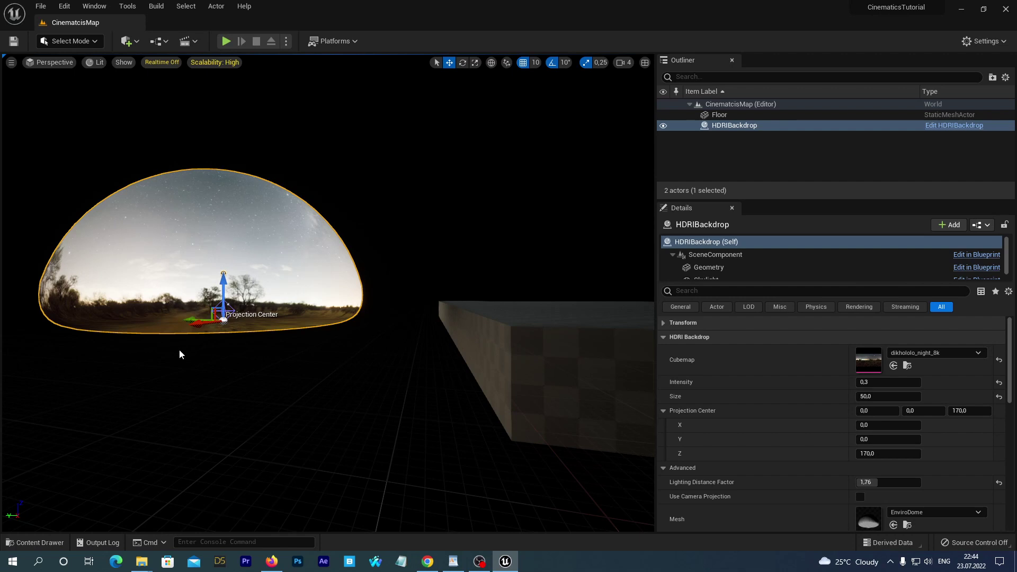
scroll(578, 437, down, 3)
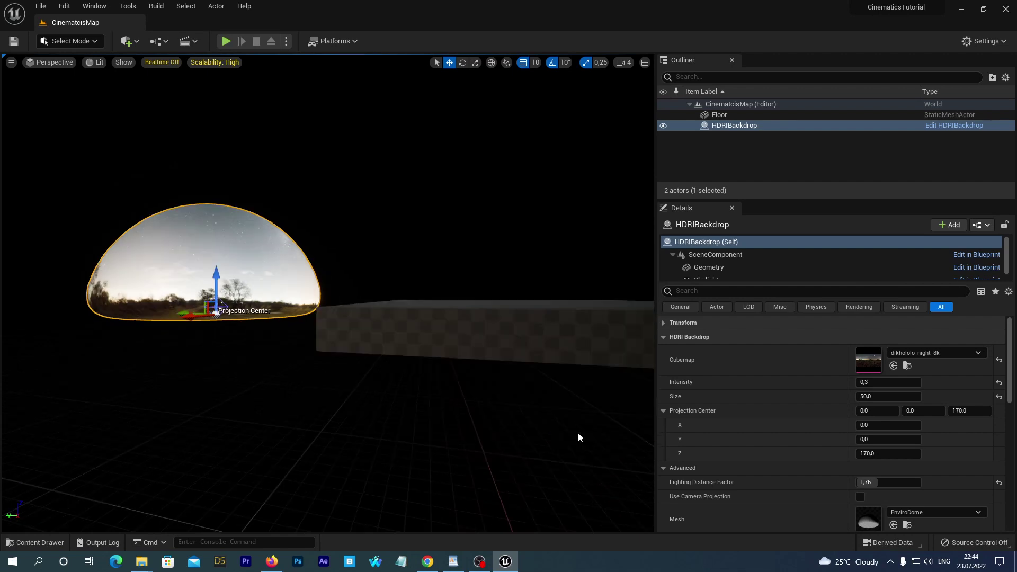
Reset the backdrop's SceneComponent location to the origin and frame the dome
click(704, 255)
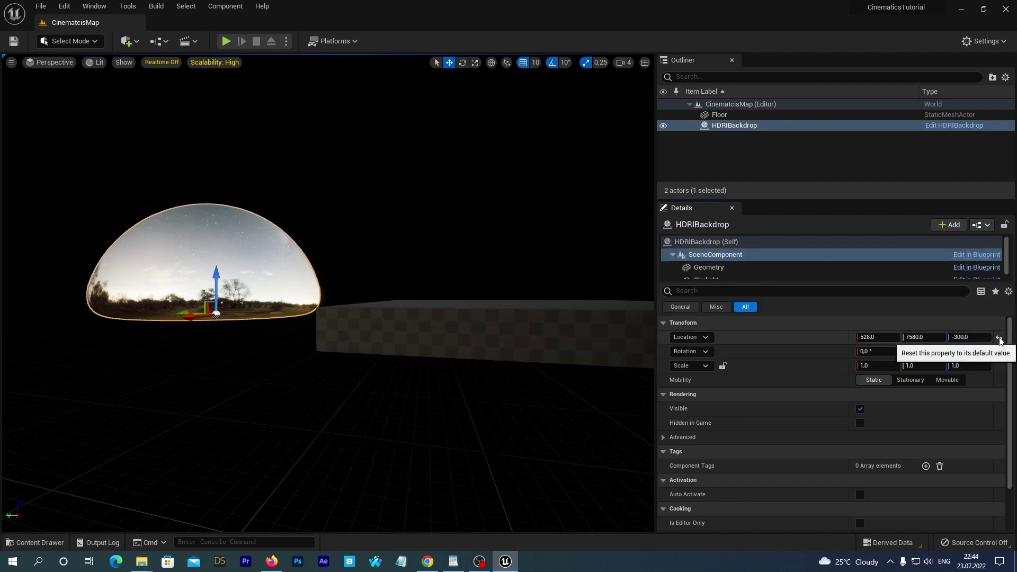
click(999, 338)
key(f)
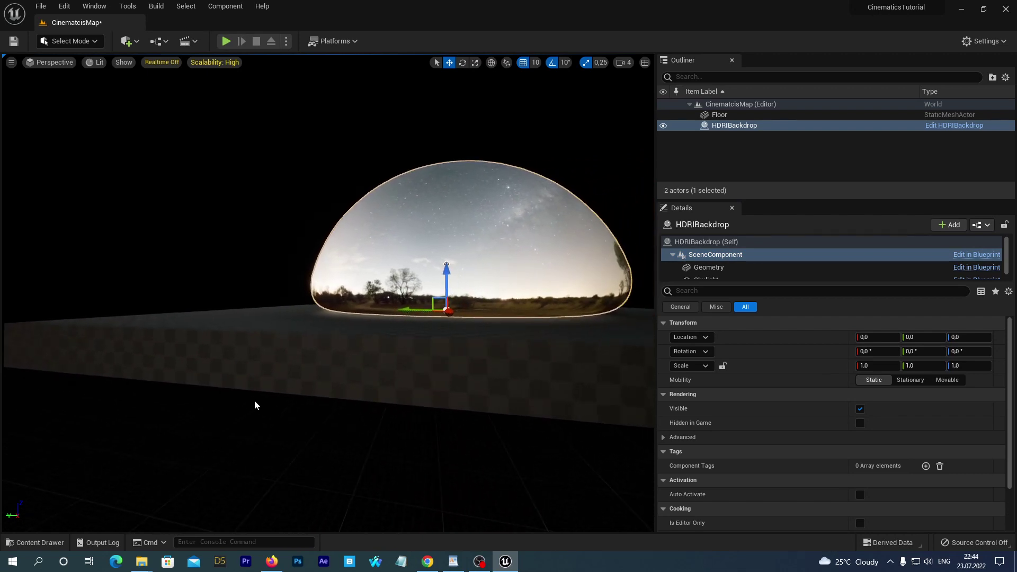
alt+drag(425, 286, 425, 318)
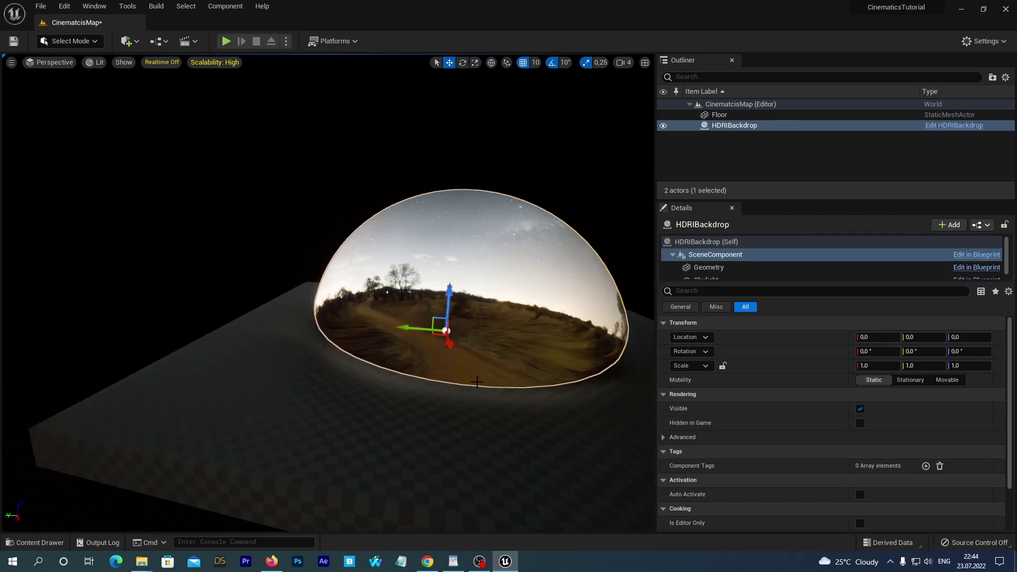
scroll(429, 317, up, 3)
Lower the dome's Location Z to -190
click(983, 342)
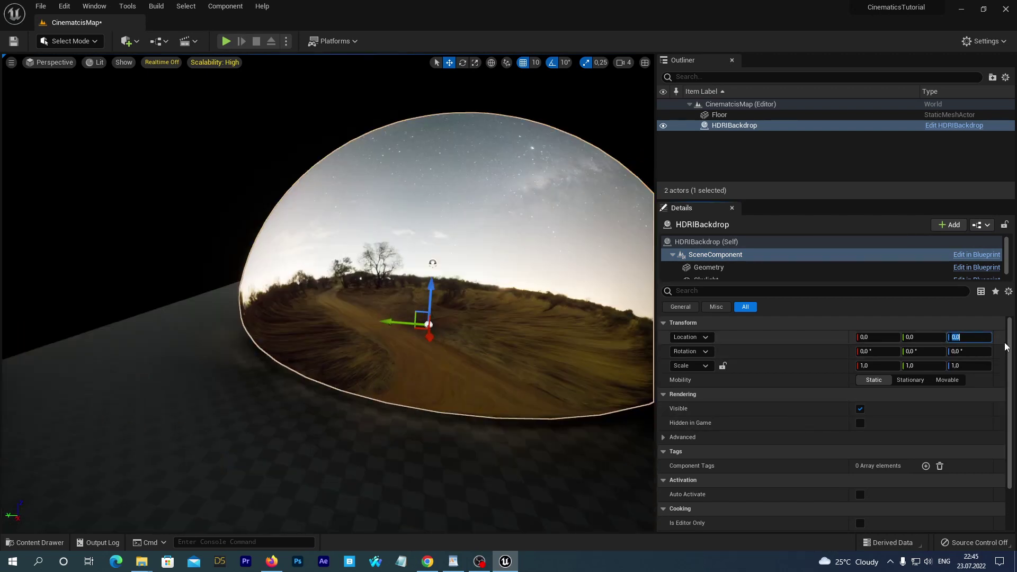
text(-193)
key(Return)
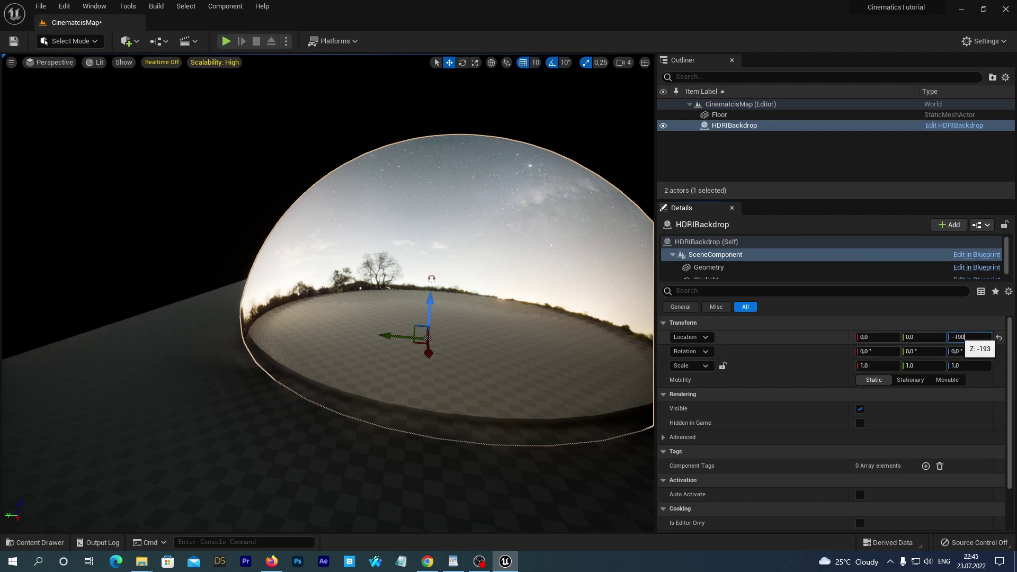
drag(958, 335, 964, 335)
scroll(310, 283, down, 10)
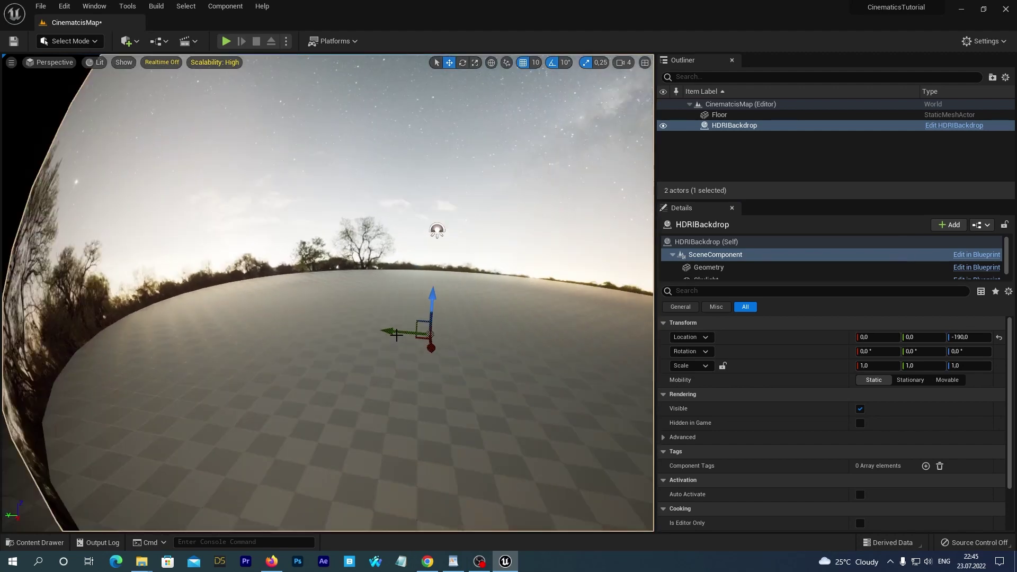
scroll(299, 258, up, 5)
Reselect the whole HDRI backdrop and frame the dome in the view
click(60, 288)
scroll(63, 295, down, 5)
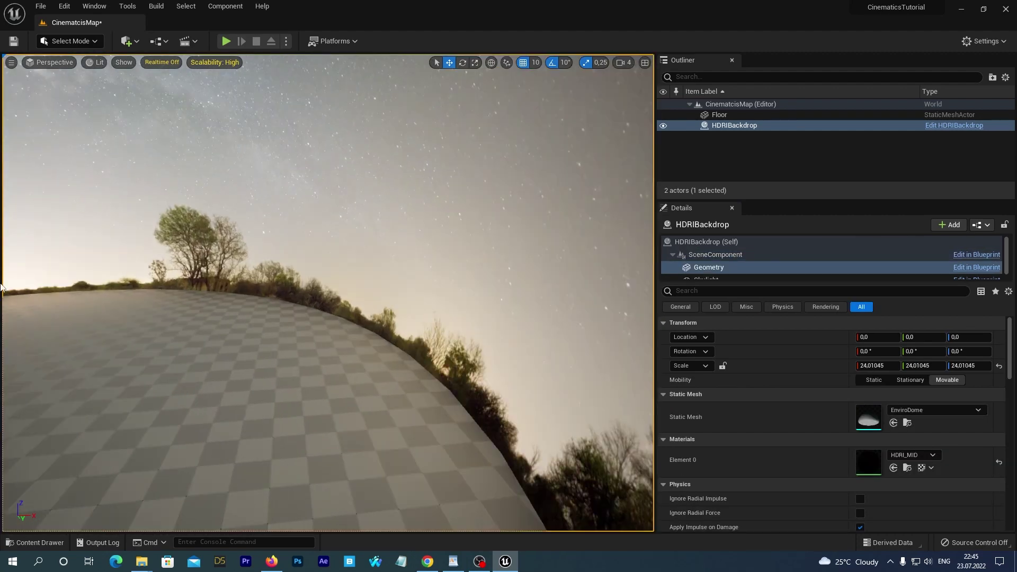
right_drag(260, 301, 413, 359)
click(413, 360)
key(f)
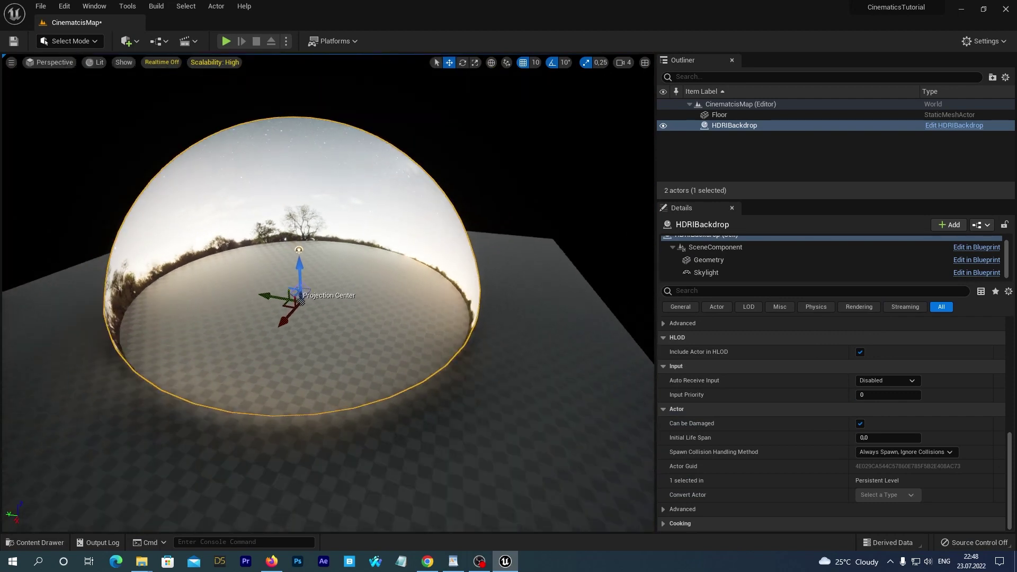
Place a PostProcessVolume from the Quick Add menu's Volumes list
click(132, 41)
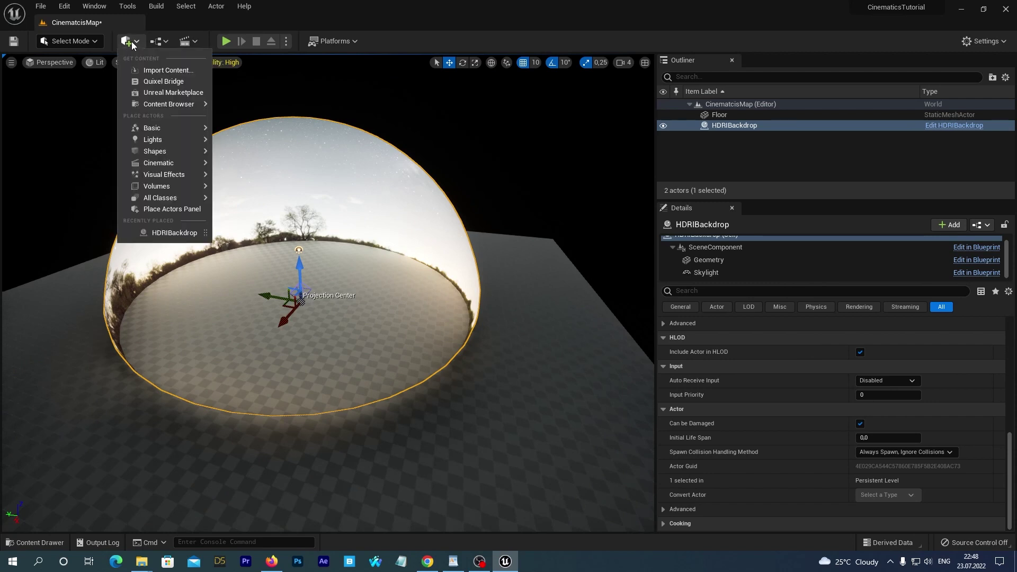
mouse_move(150, 188)
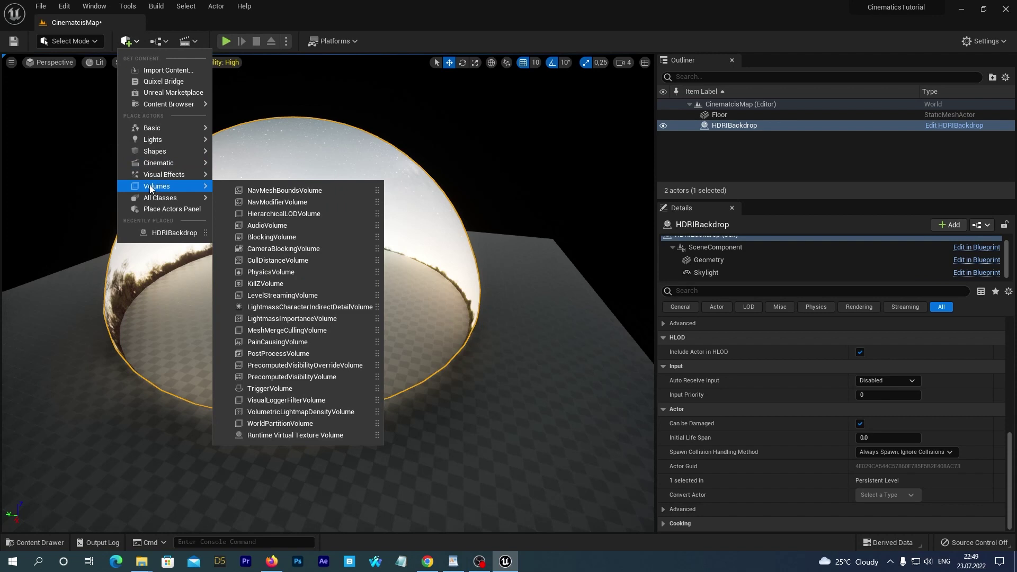
click(279, 353)
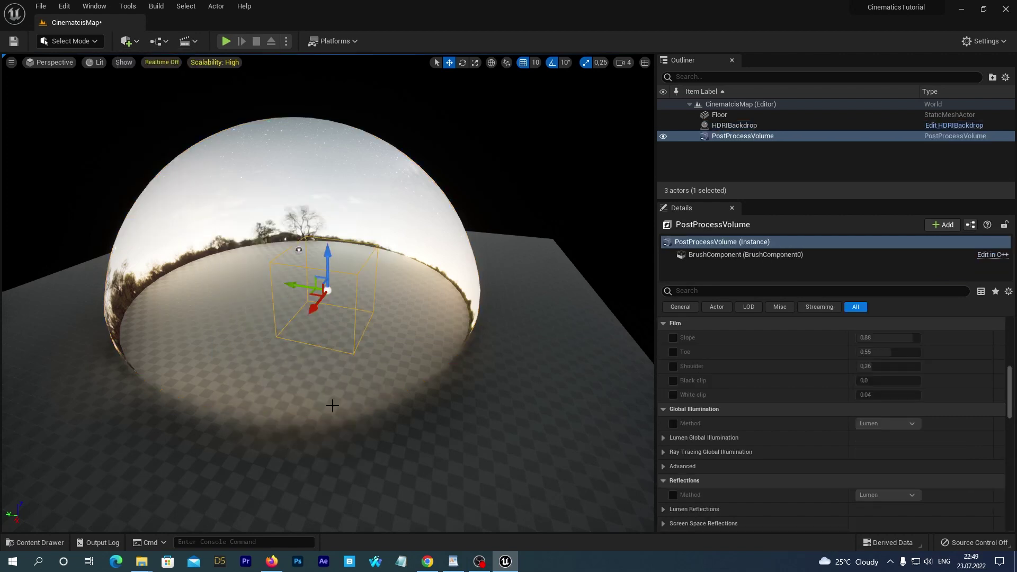
Filter Details by 'unbound', untick Infinite Extent (Unbound), then clear the filter
click(734, 289)
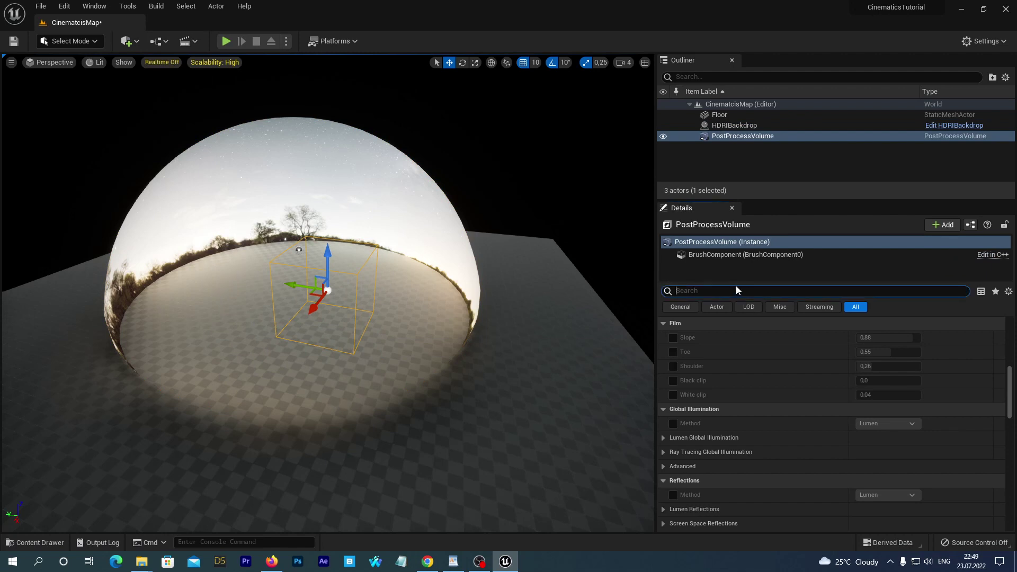
text(unbound)
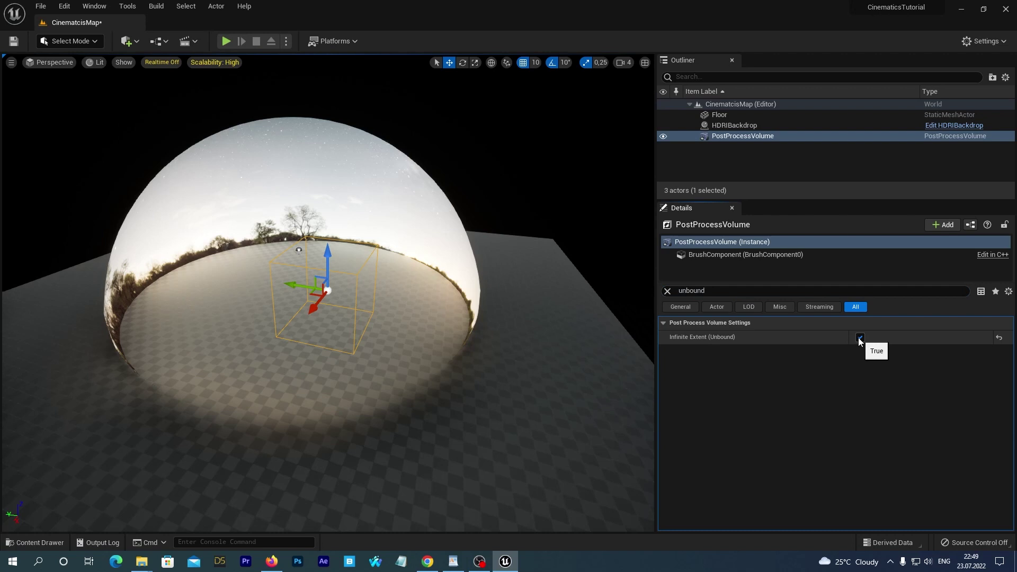
click(858, 338)
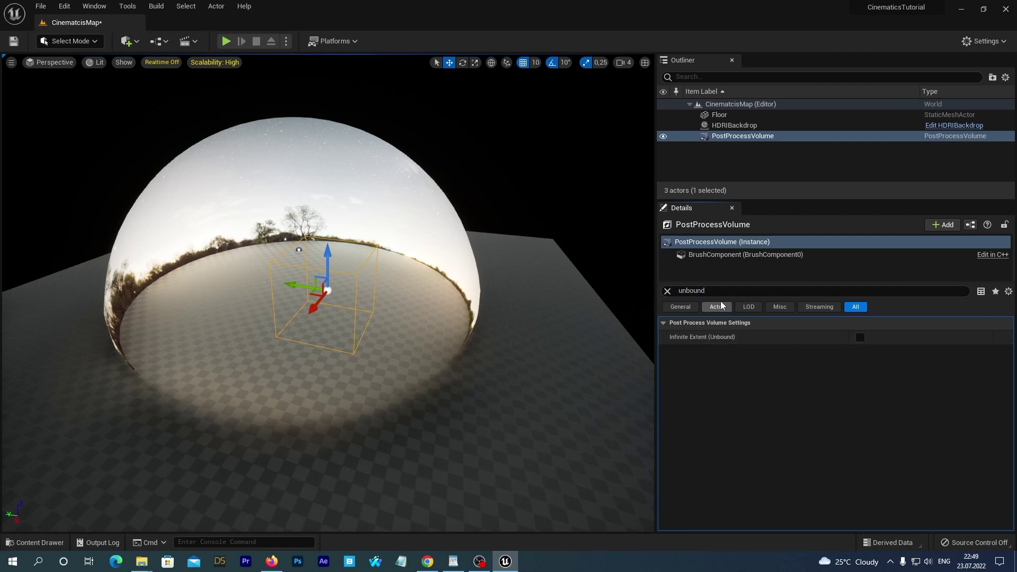
click(668, 292)
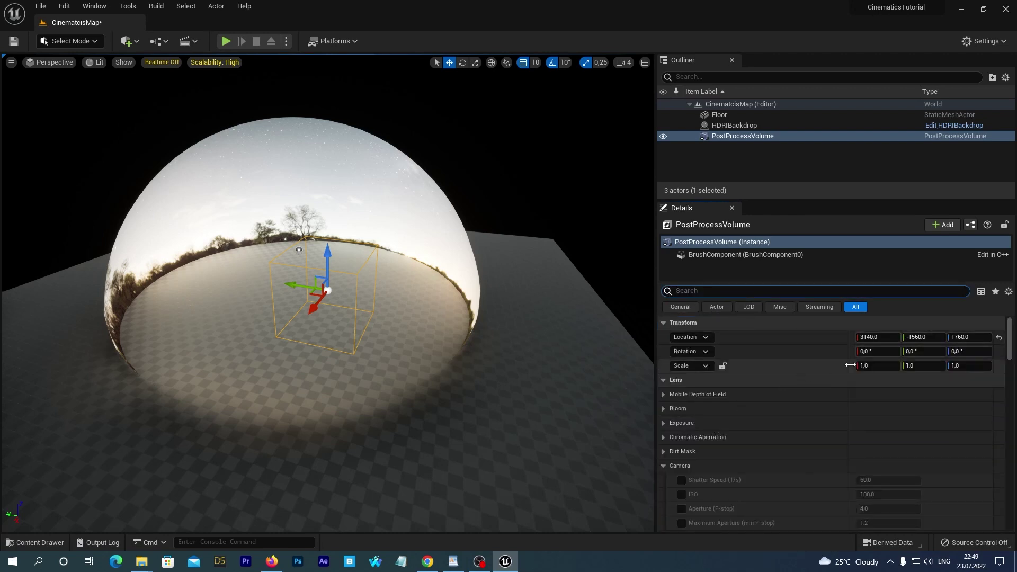
Undo the X-only scale change, lock Scale, and enlarge the volume uniformly
drag(855, 365, 908, 365)
click(70, 10)
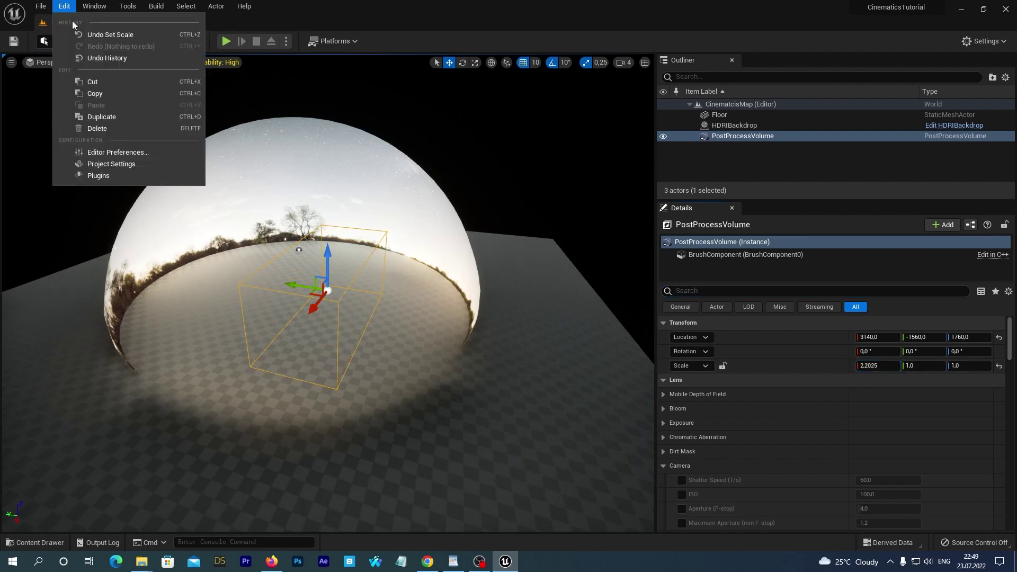
click(85, 34)
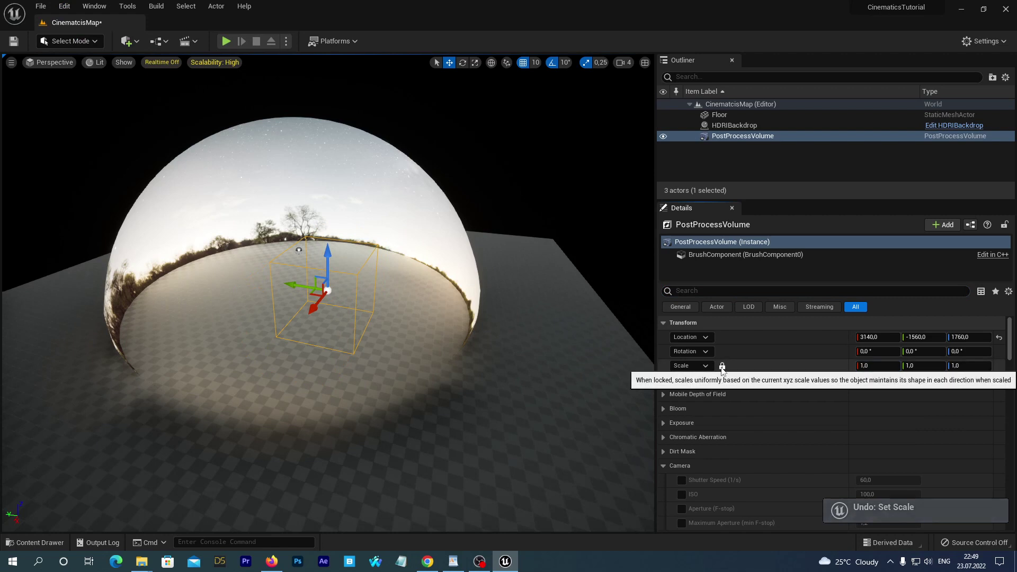
click(721, 365)
drag(866, 365, 948, 366)
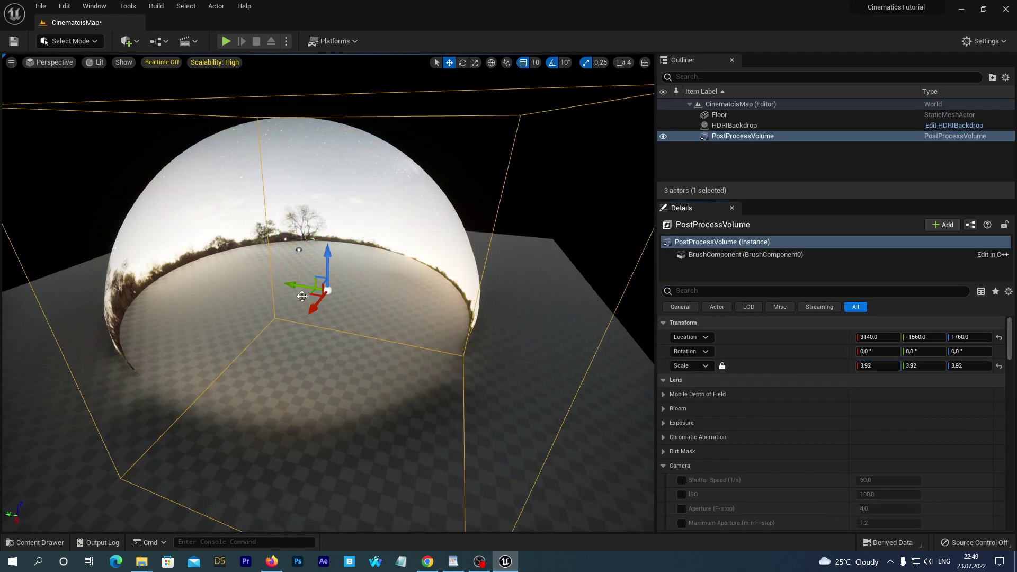
Frame the HDRIBackdrop dome, reselect the PostProcessVolume and scale it to about 20.92
right_drag(244, 238, 316, 193)
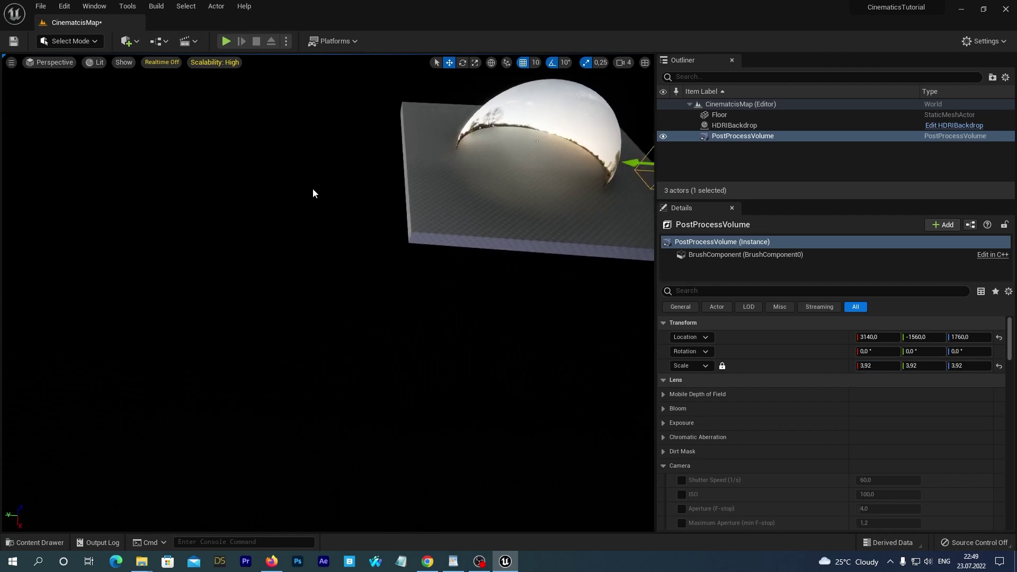
click(575, 136)
key(f)
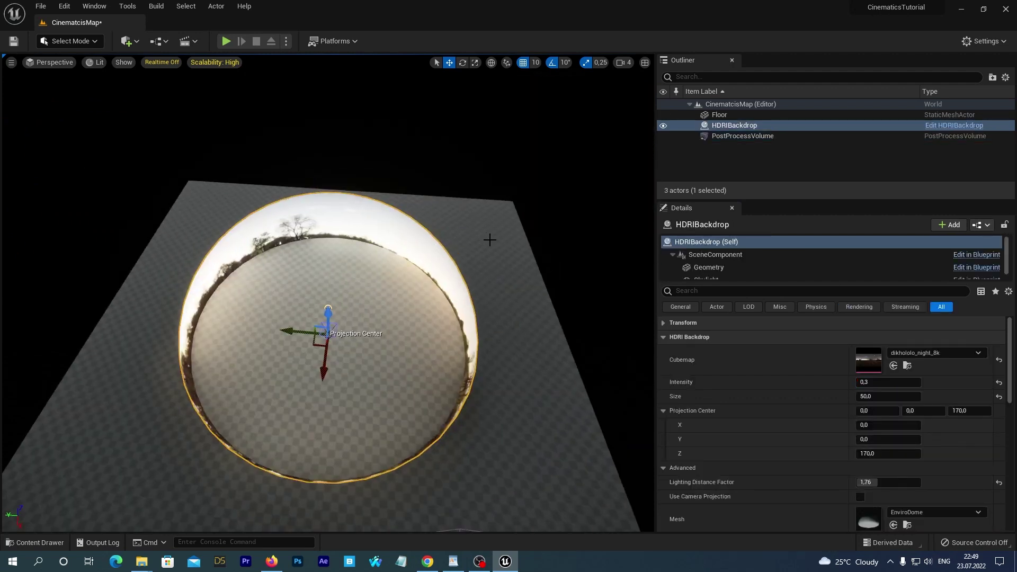
alt+drag(491, 238, 412, 453)
click(410, 425)
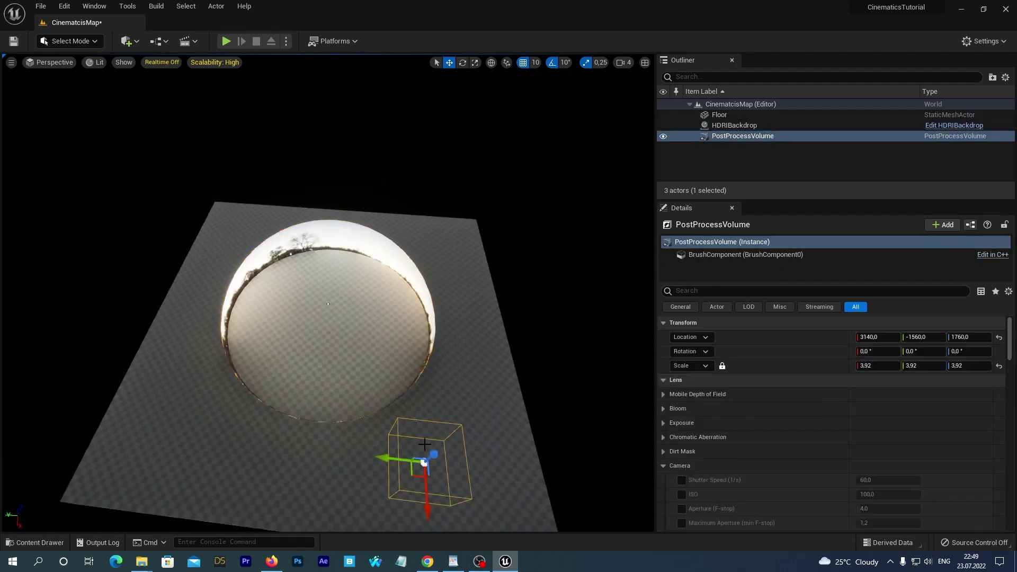
alt+drag(445, 368, 321, 305)
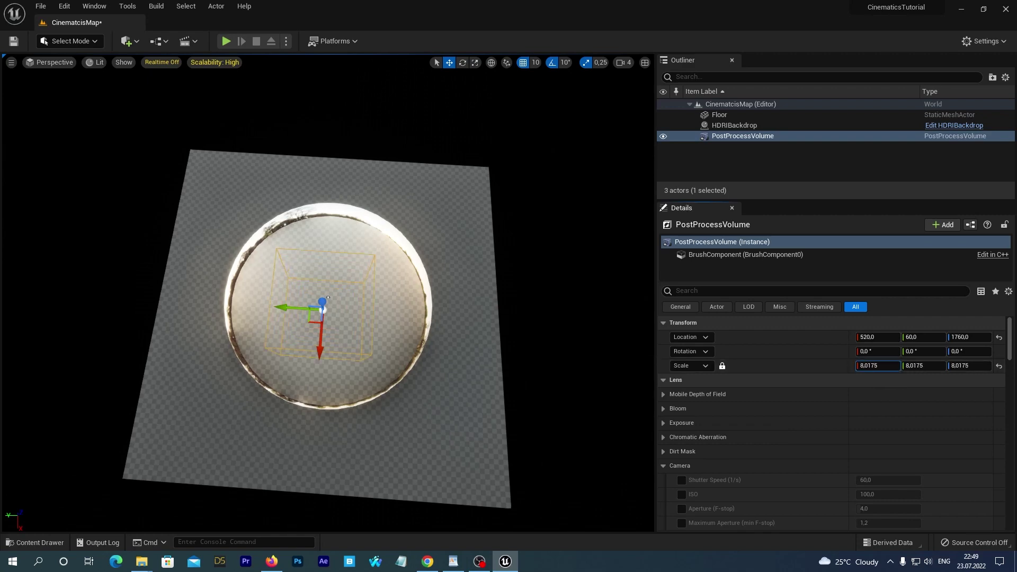
drag(865, 366, 865, 362)
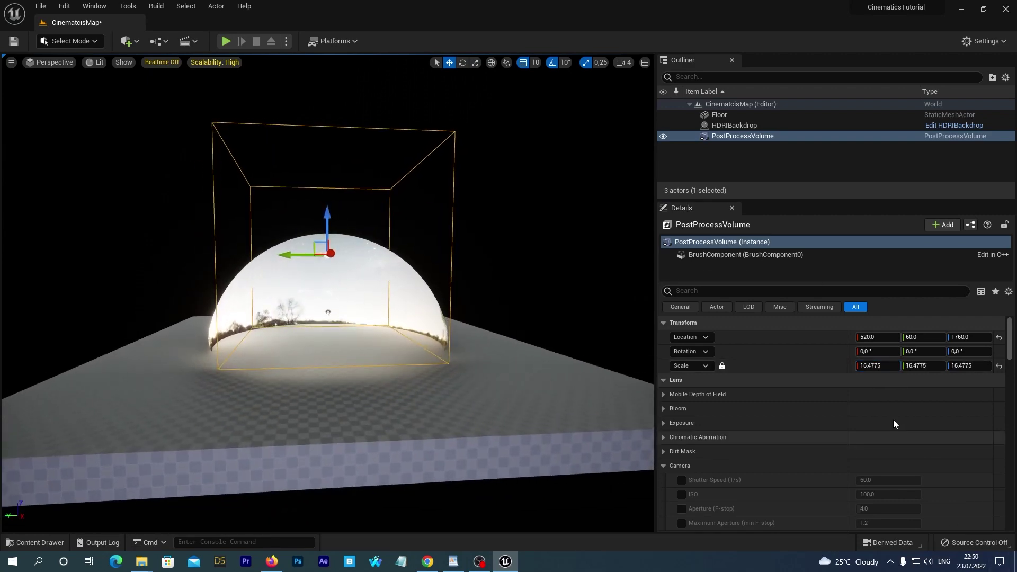
drag(878, 366, 889, 364)
Move the volume over the dome down to Z 1120 and scale it to about 23
alt+drag(327, 312, 365, 323)
drag(398, 259, 377, 263)
drag(325, 217, 326, 244)
alt+drag(405, 285, 371, 286)
alt+drag(328, 312, 328, 311)
drag(876, 365, 908, 365)
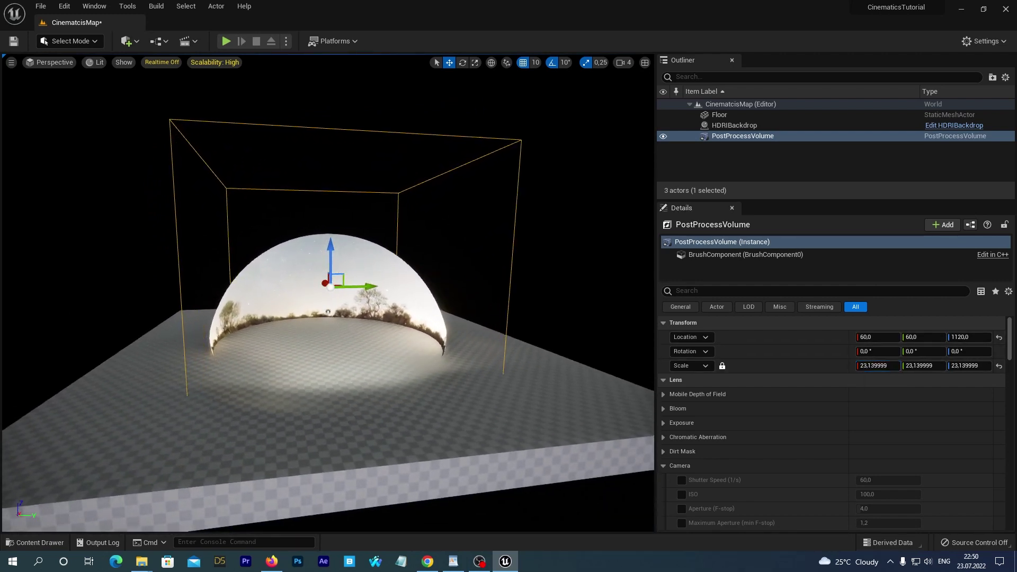
alt+drag(91, 295, 91, 294)
alt+drag(327, 310, 328, 287)
alt+drag(100, 283, 101, 283)
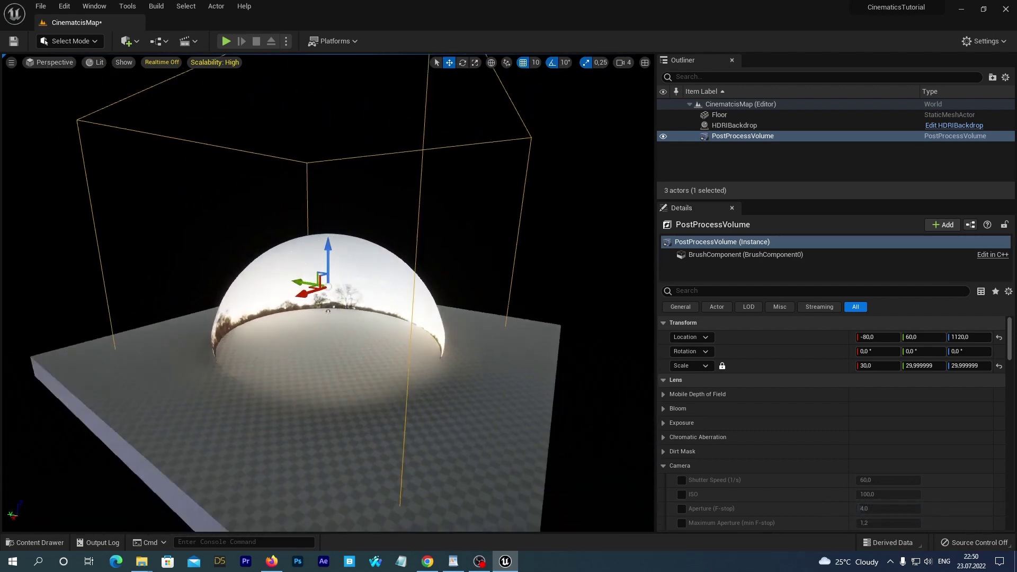
Fly inside the dome and look around at the starry sky and tree line
alt+drag(340, 351, 340, 351)
scroll(350, 365, up, 5)
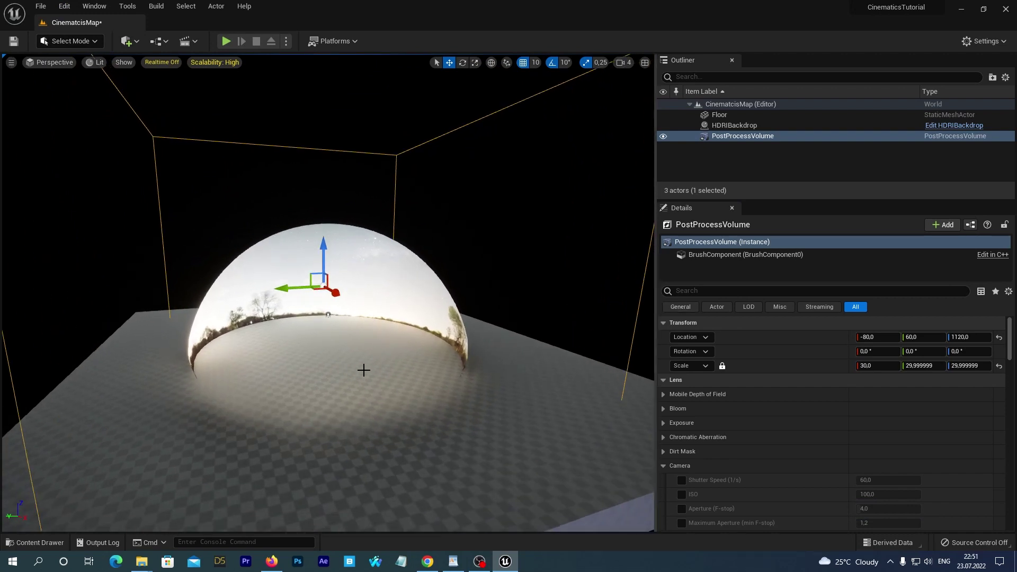
scroll(291, 365, up, 4)
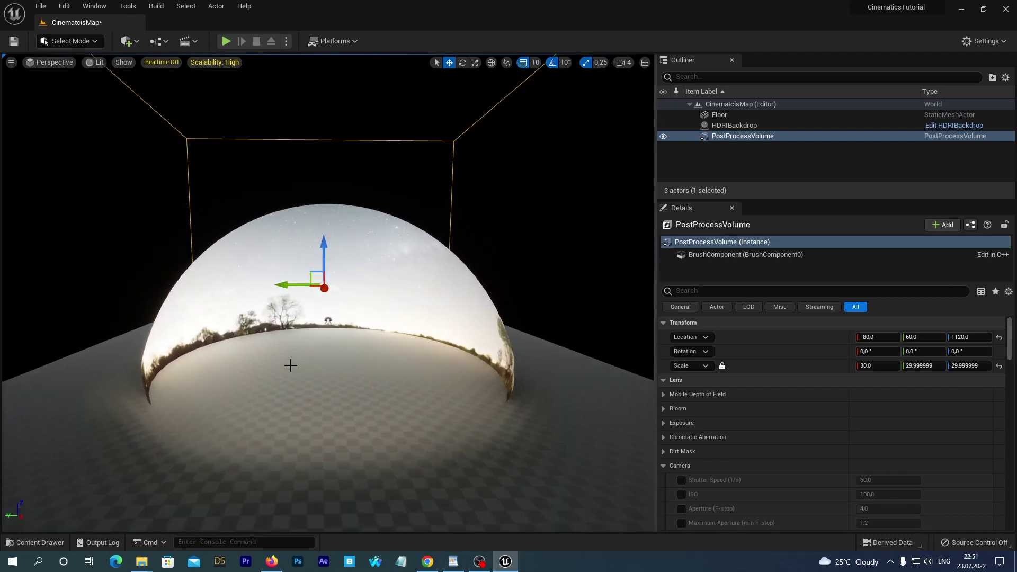
scroll(290, 365, up, 8)
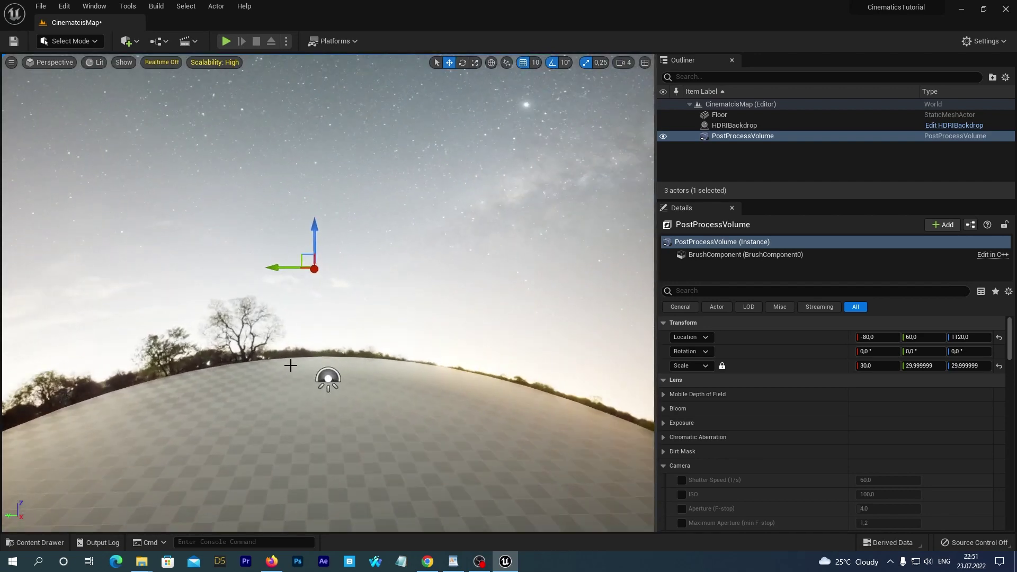
right_drag(288, 325, 246, 371)
right_drag(475, 311, 468, 304)
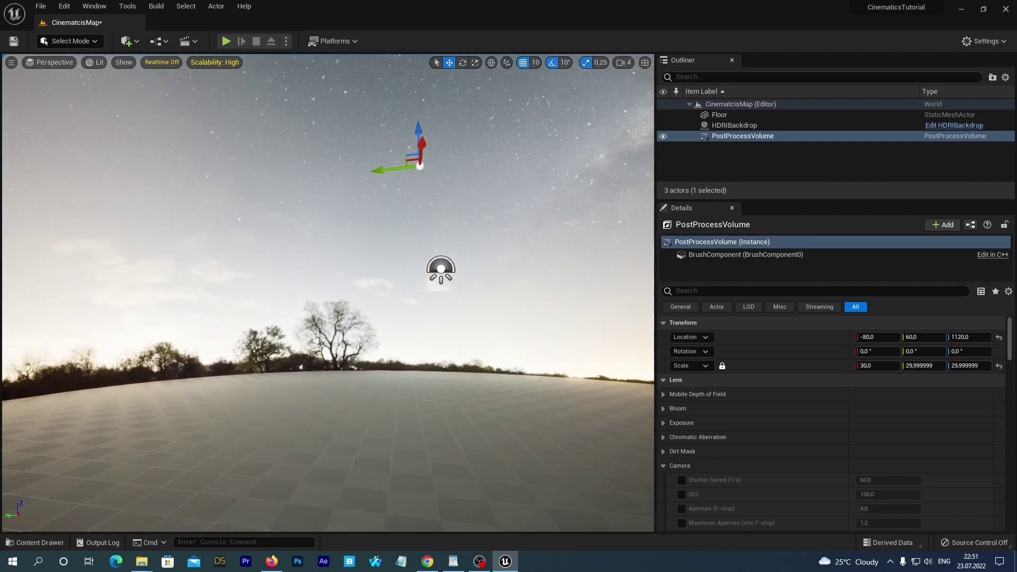
right_drag(327, 292, 265, 309)
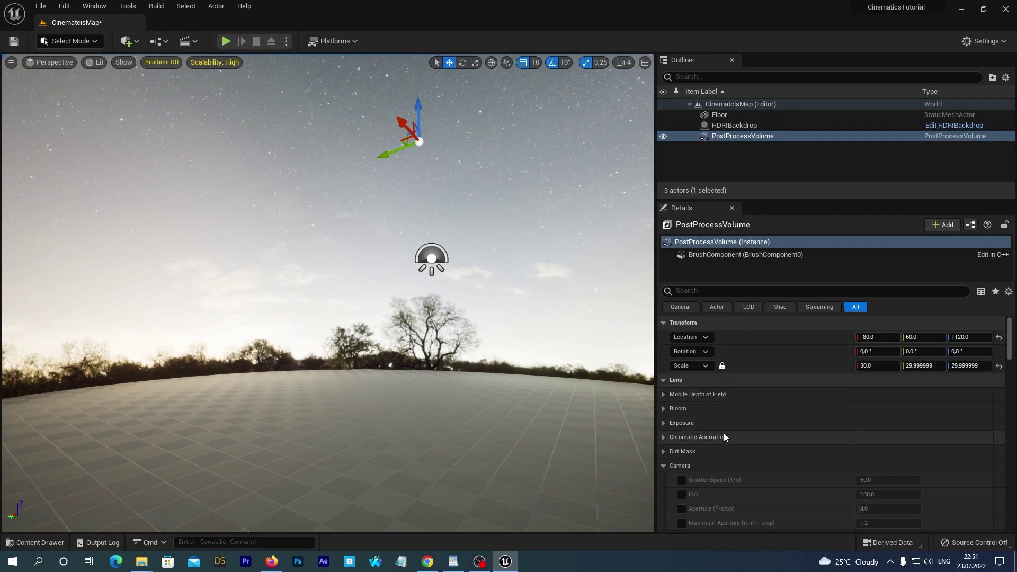
Enable the Metering Mode and Exposure Compensation overrides and set compensation to 0.5
click(663, 422)
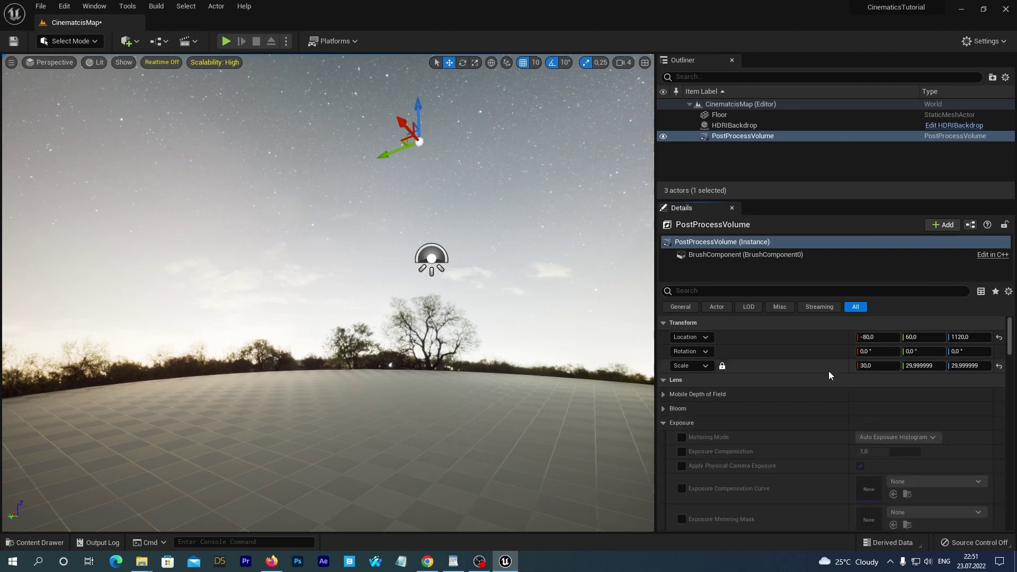
scroll(808, 402, down, 1)
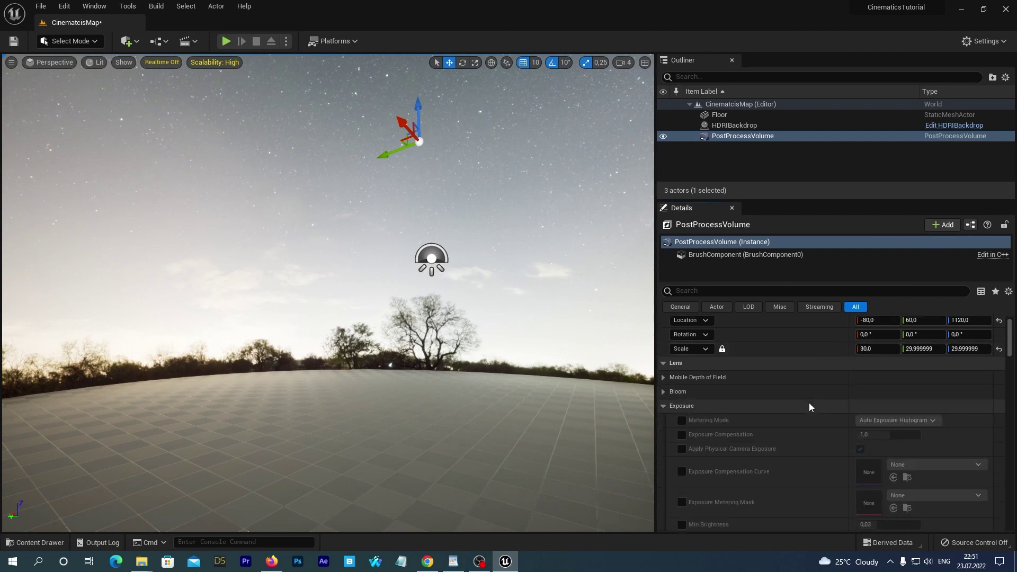
click(682, 420)
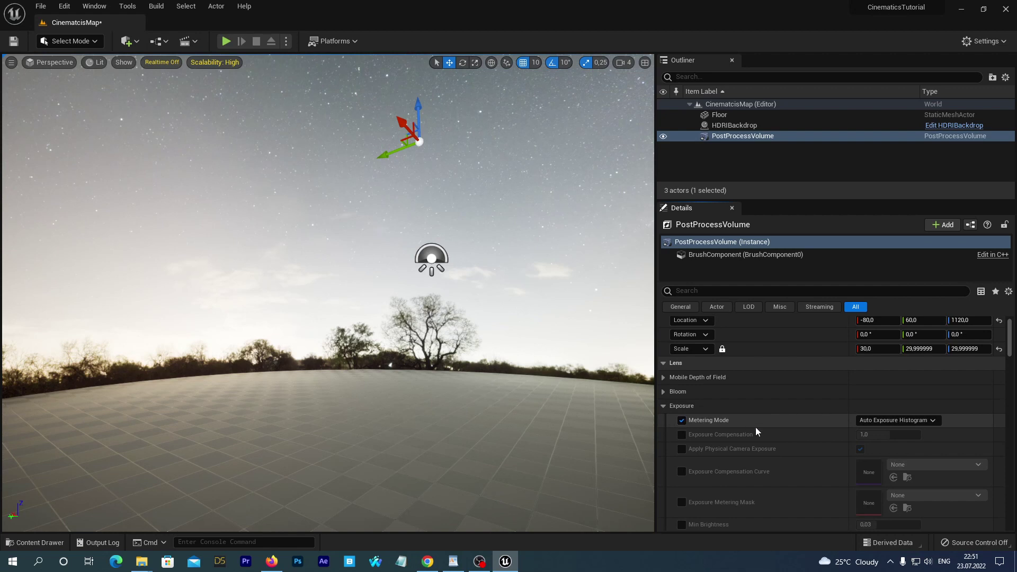
click(681, 435)
click(889, 434)
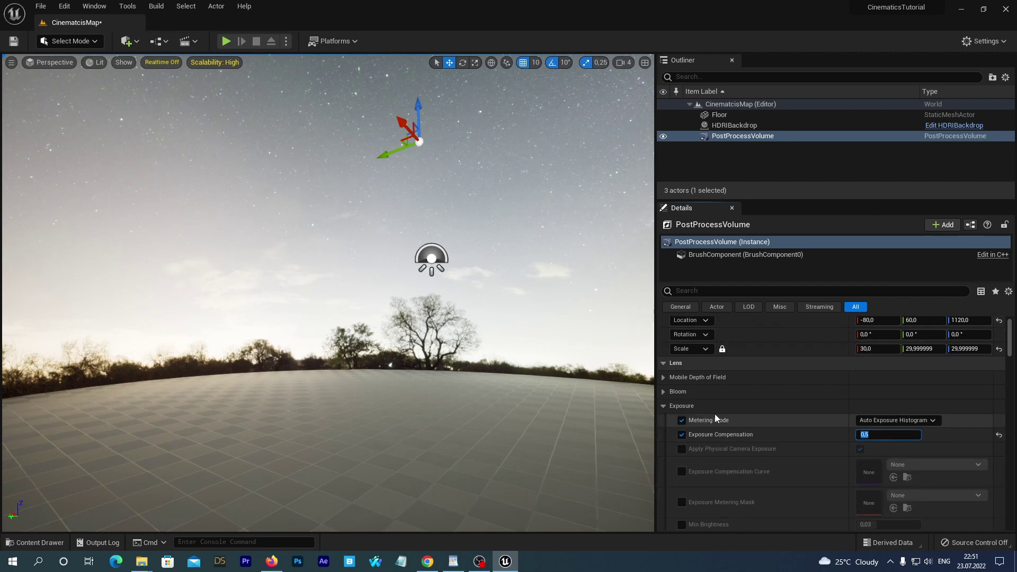
scroll(715, 414, down, 2)
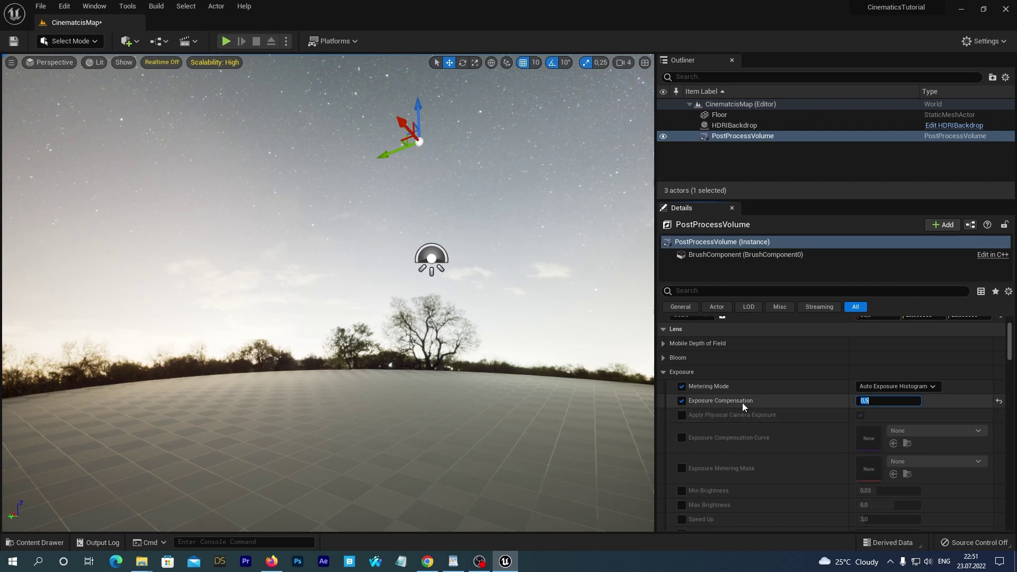
scroll(742, 403, down, 3)
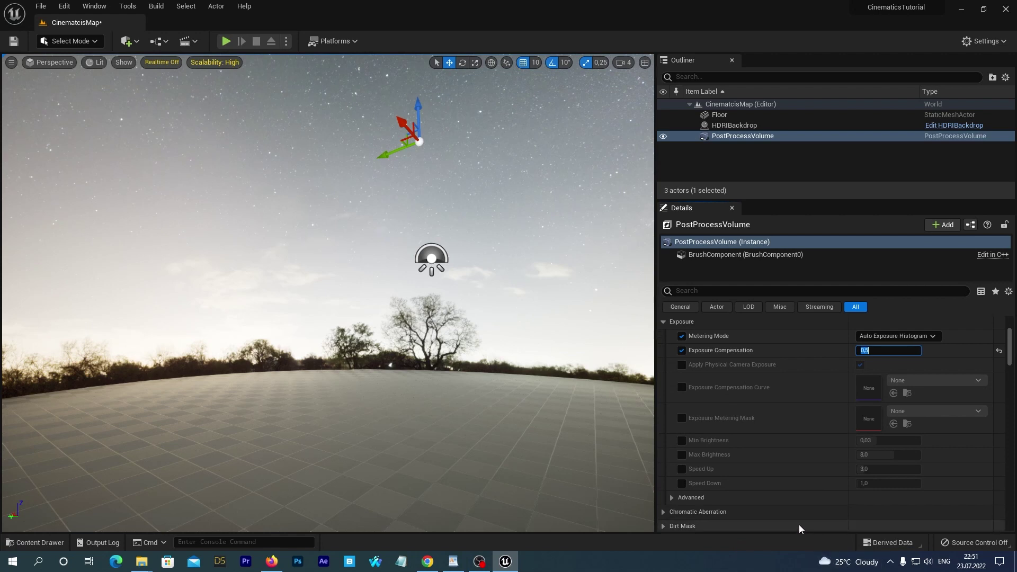
Enable the Min and Max Brightness overrides and set Min Brightness to 1.0
click(808, 497)
scroll(778, 496, up, 3)
scroll(777, 496, down, 2)
scroll(777, 496, down, 1)
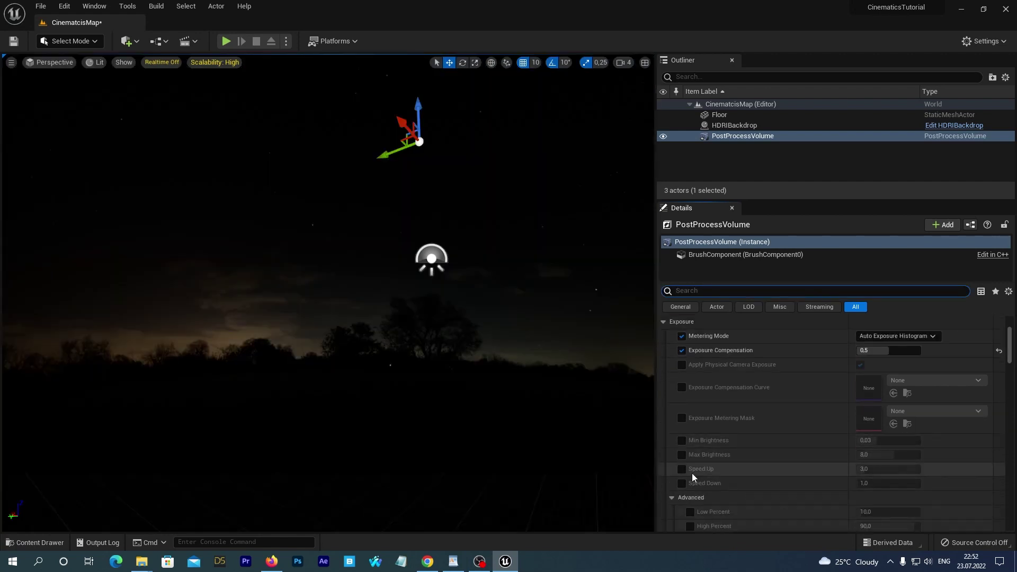
click(682, 441)
click(682, 455)
click(866, 441)
text(1)
key(Return)
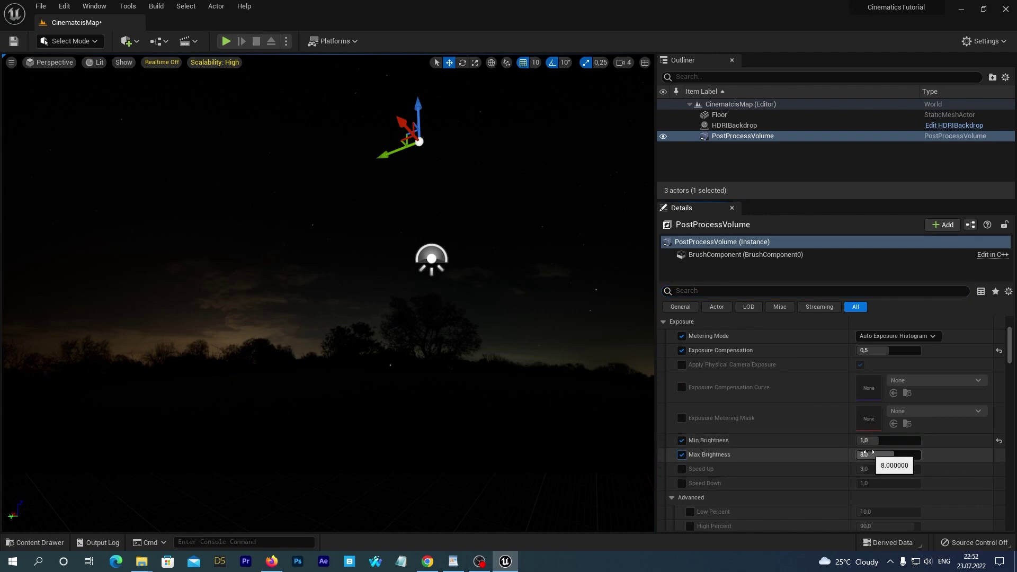
Re-enable the Max Brightness override and set Max Brightness to 1.0
key(space)
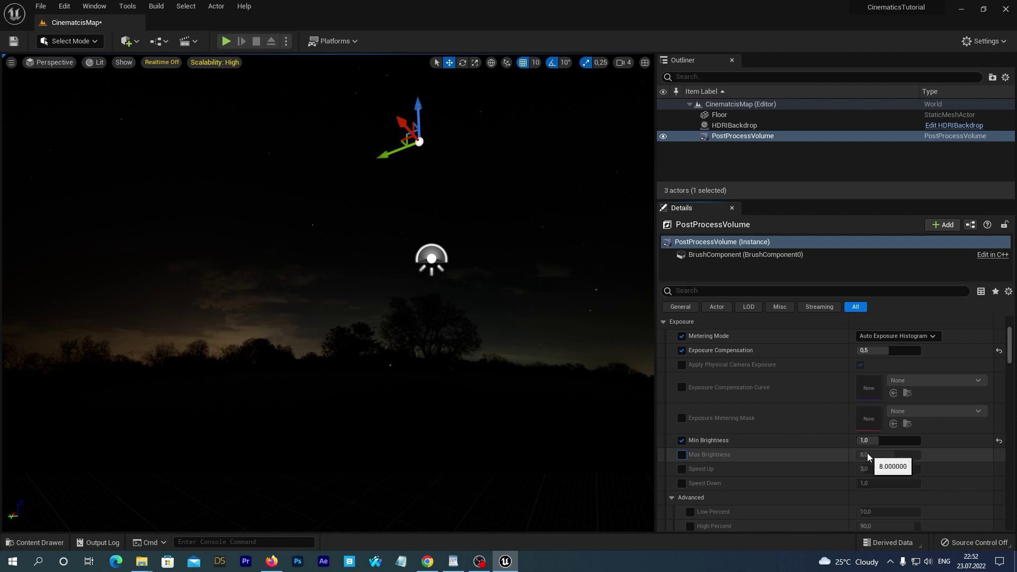
click(682, 455)
click(873, 455)
text(1)
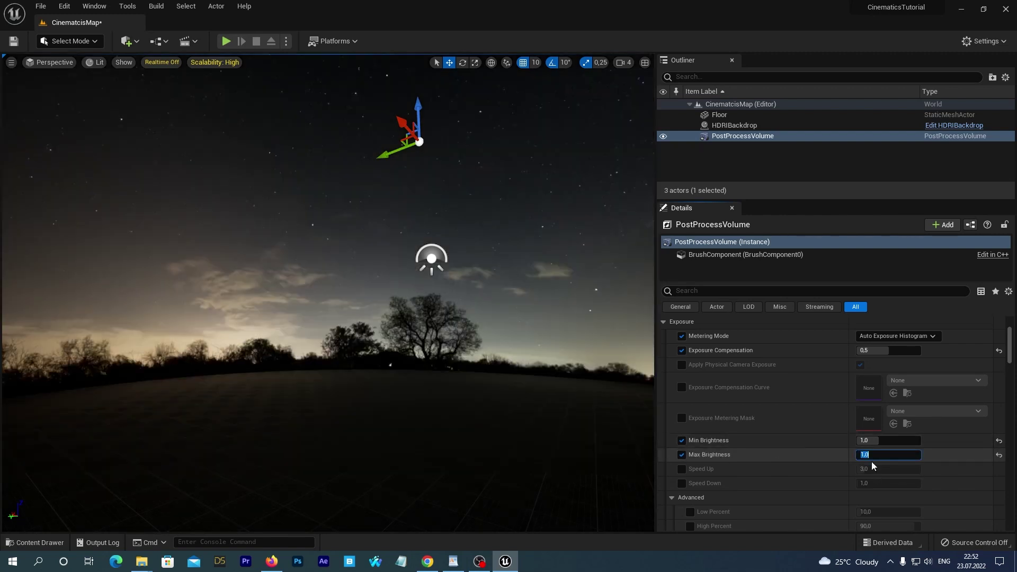
key(Return)
click(783, 440)
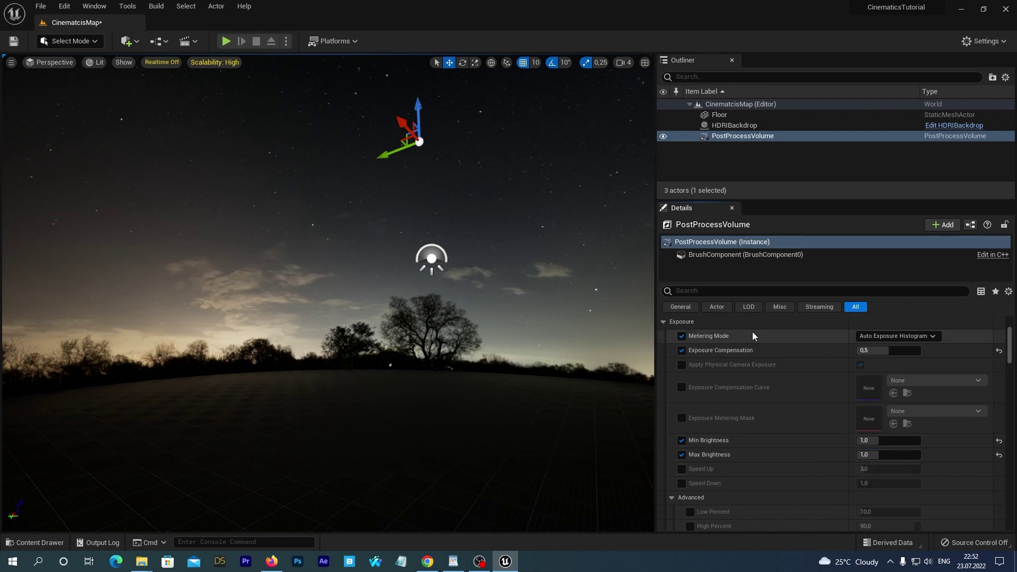
Test darker and brighter Exposure Compensation on the sky, then settle it at 0.5
mouse_move(891, 350)
mouse_down()
mouse_move(858, 350)
mouse_move(883, 350)
mouse_up()
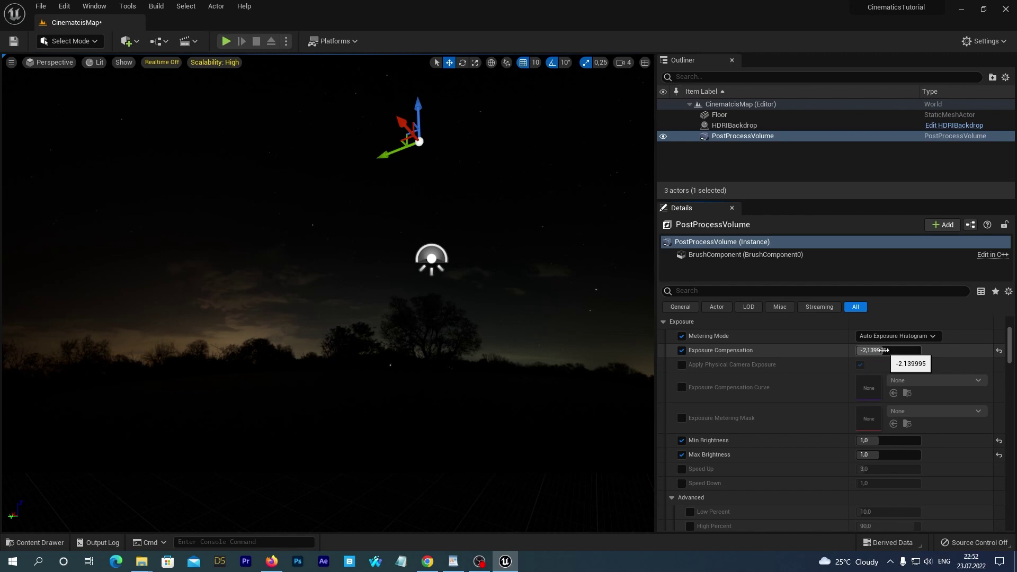
mouse_move(880, 350)
mouse_down()
mouse_move(892, 350)
mouse_move(883, 350)
mouse_up()
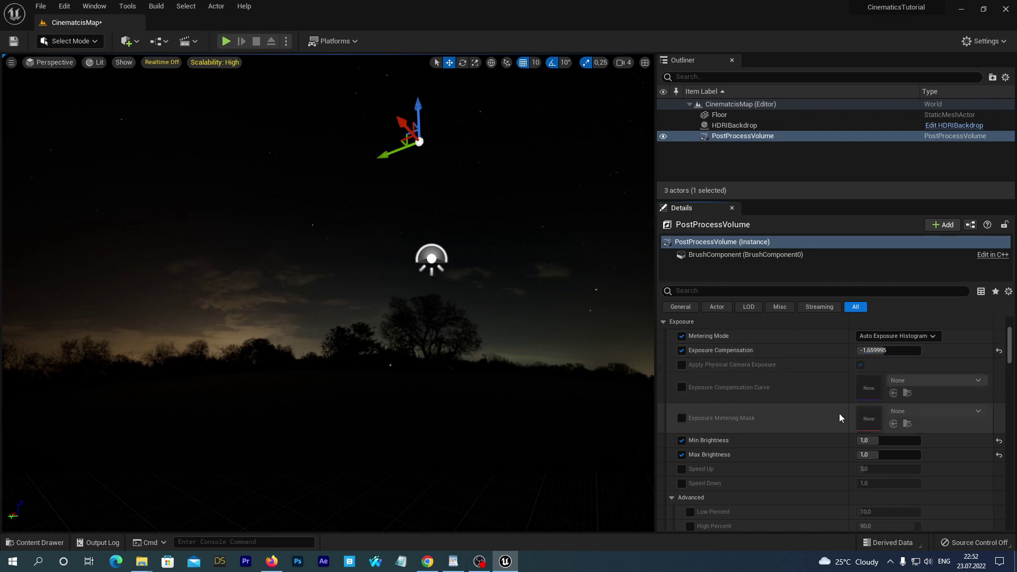
click(884, 350)
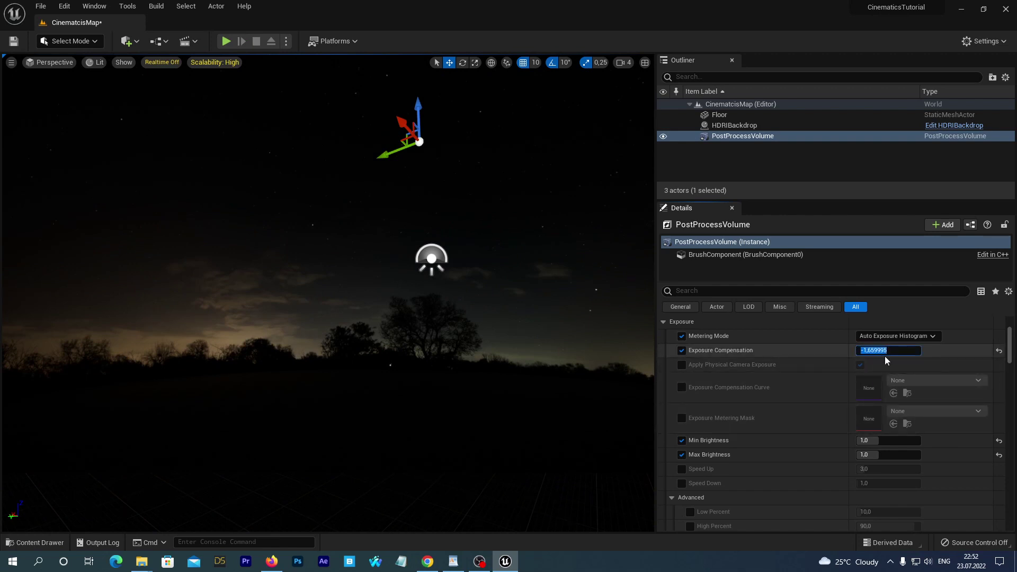
text(1)
key(Return)
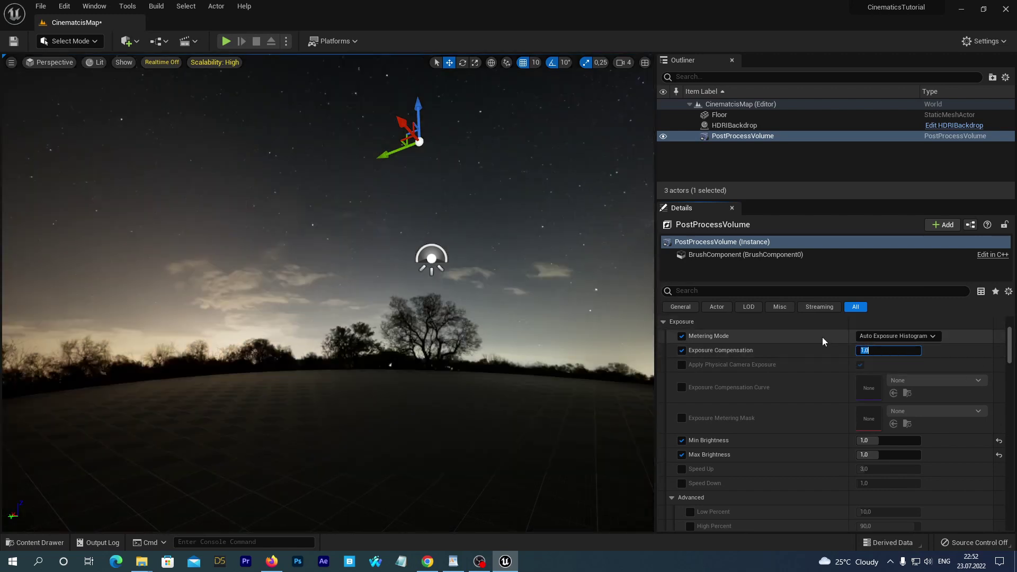
text(0,5)
key(Return)
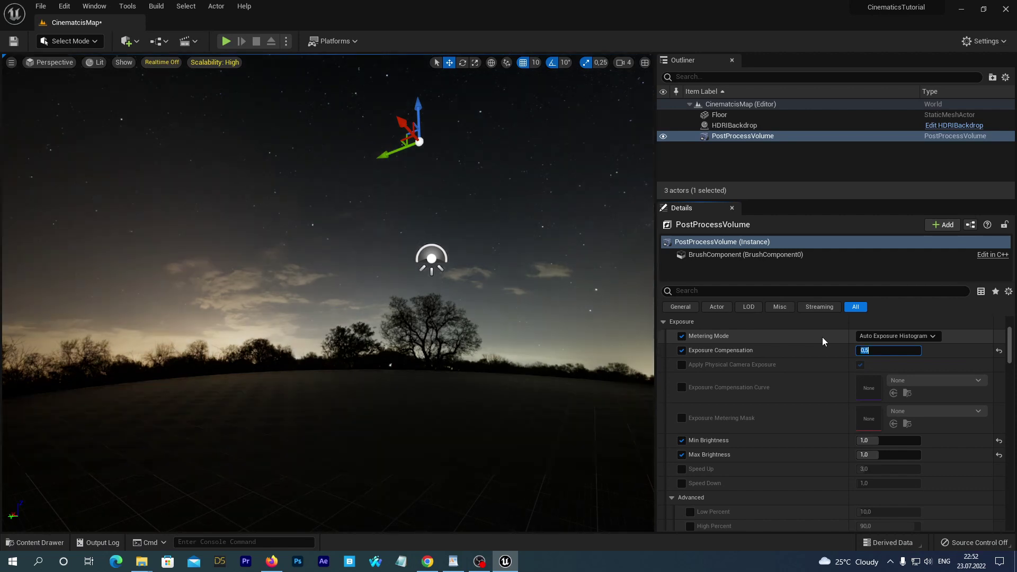
right_drag(614, 360, 596, 323)
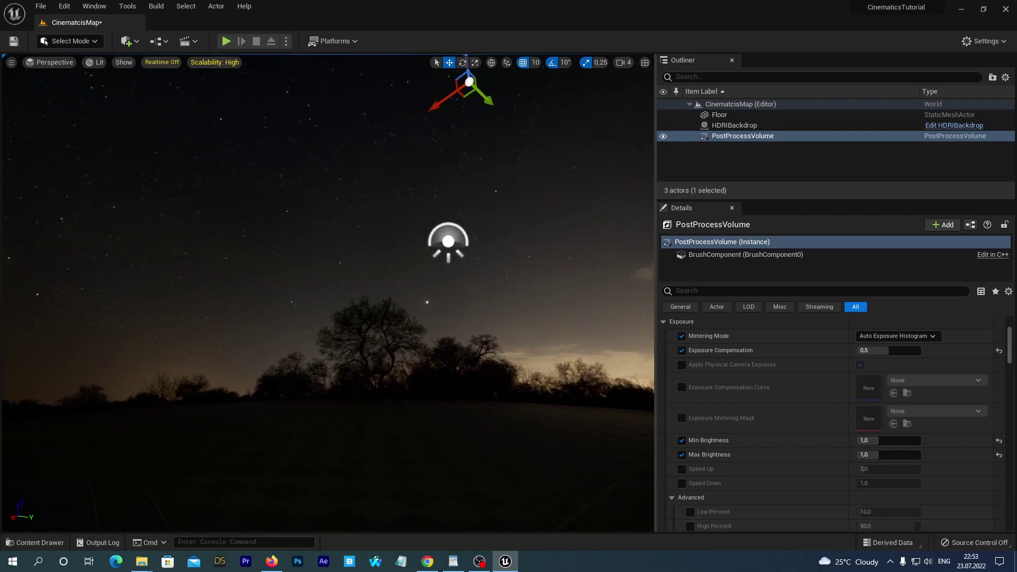